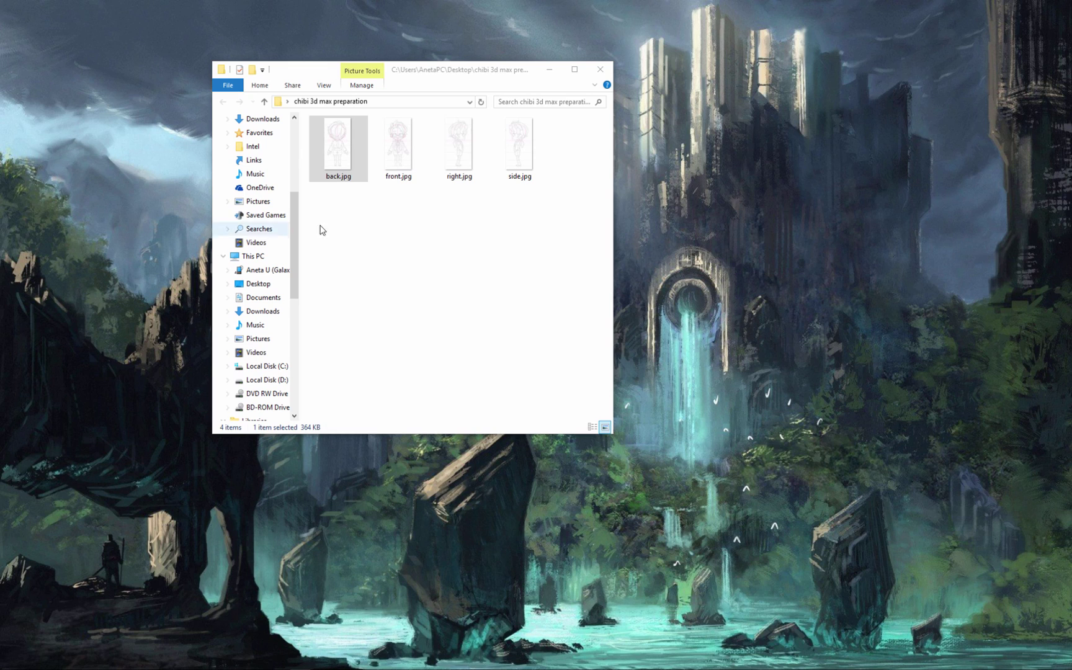
# Check back.jpg's image size in Photoshop: 2001 × 3817 px at 600 pixels/inch.
pyautogui.click(332, 152)
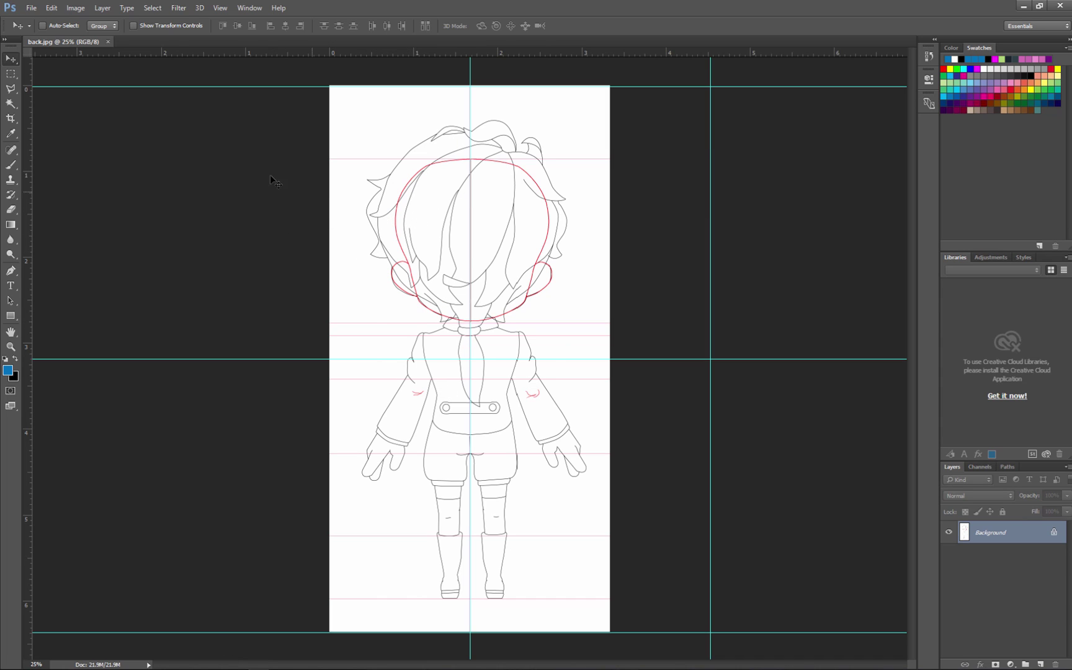
pyautogui.click(78, 9)
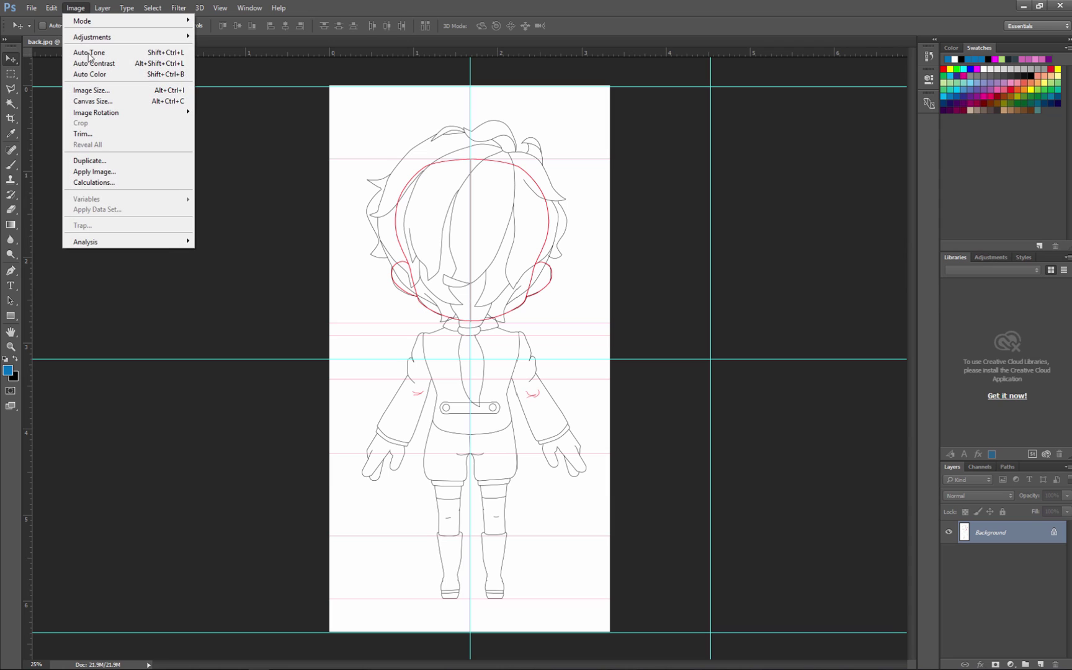
pyautogui.click(106, 93)
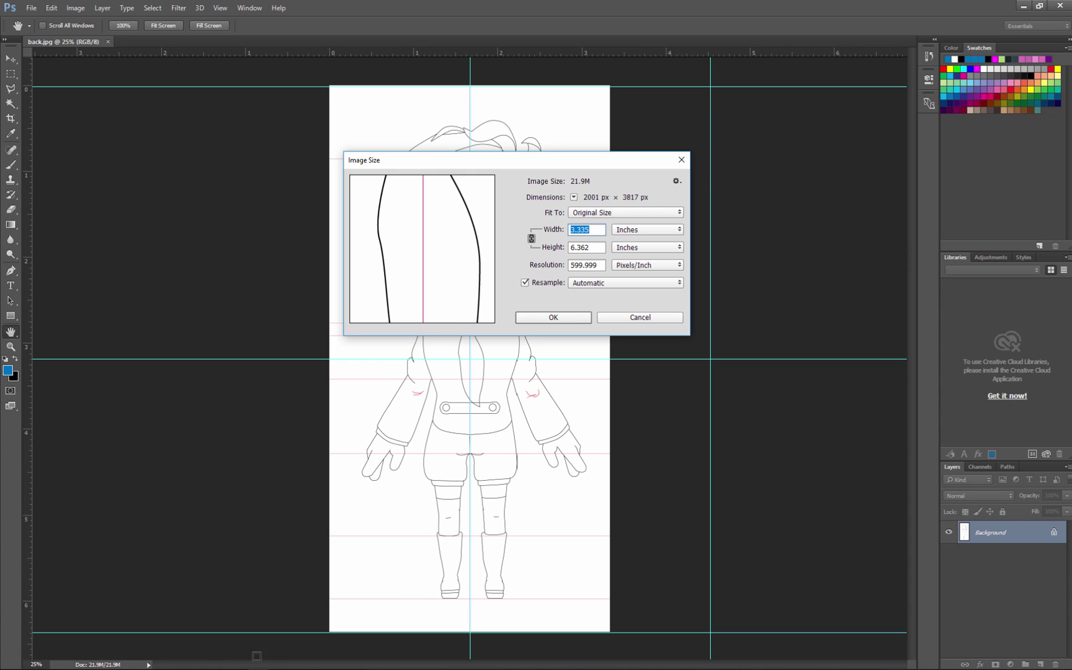
# Draw a tall plane in the Front view with 1 length and 1 width segment.
pyautogui.moveTo(281, 669)
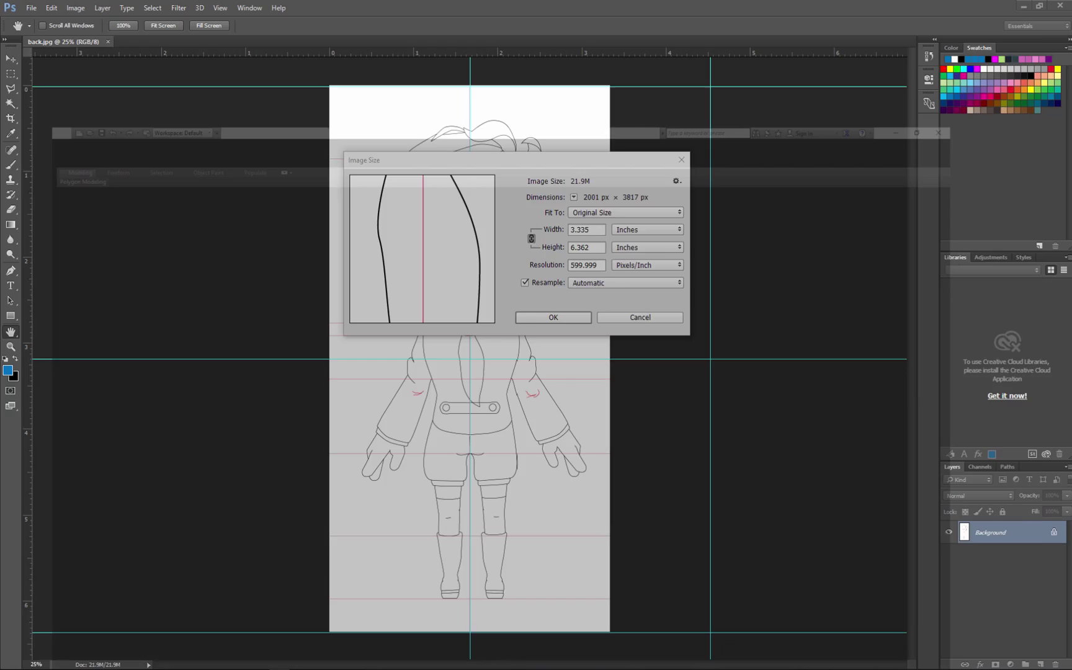
pyautogui.click(279, 630)
pyautogui.moveTo(724, 199); pyautogui.dragTo(684, 250, button='middle')
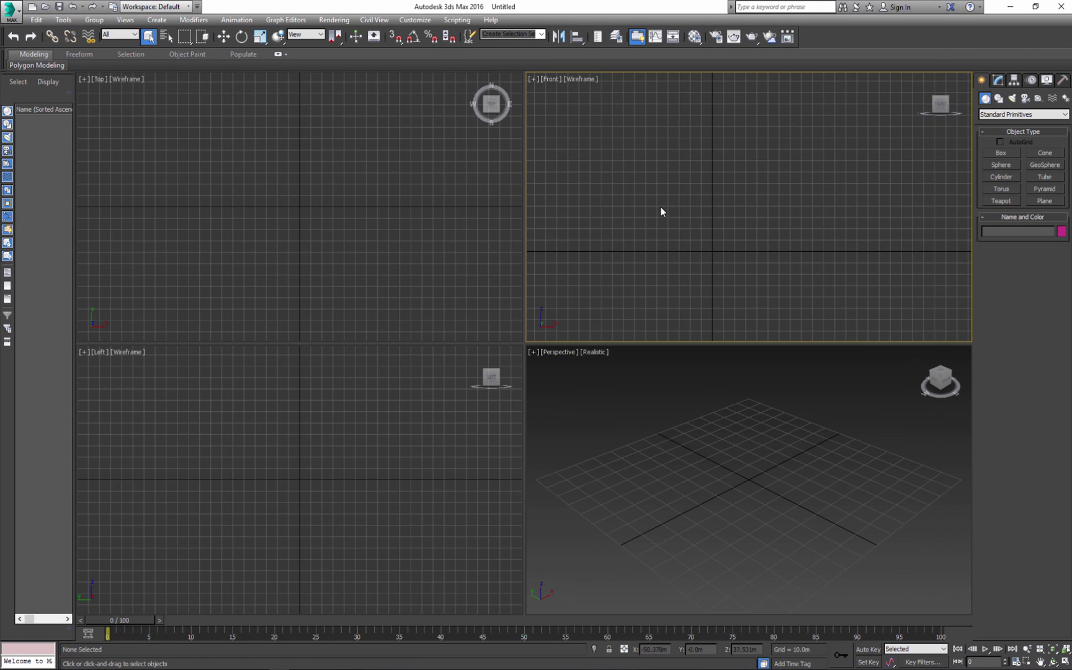
pyautogui.click(1038, 201)
pyautogui.moveTo(662, 122); pyautogui.dragTo(789, 322)
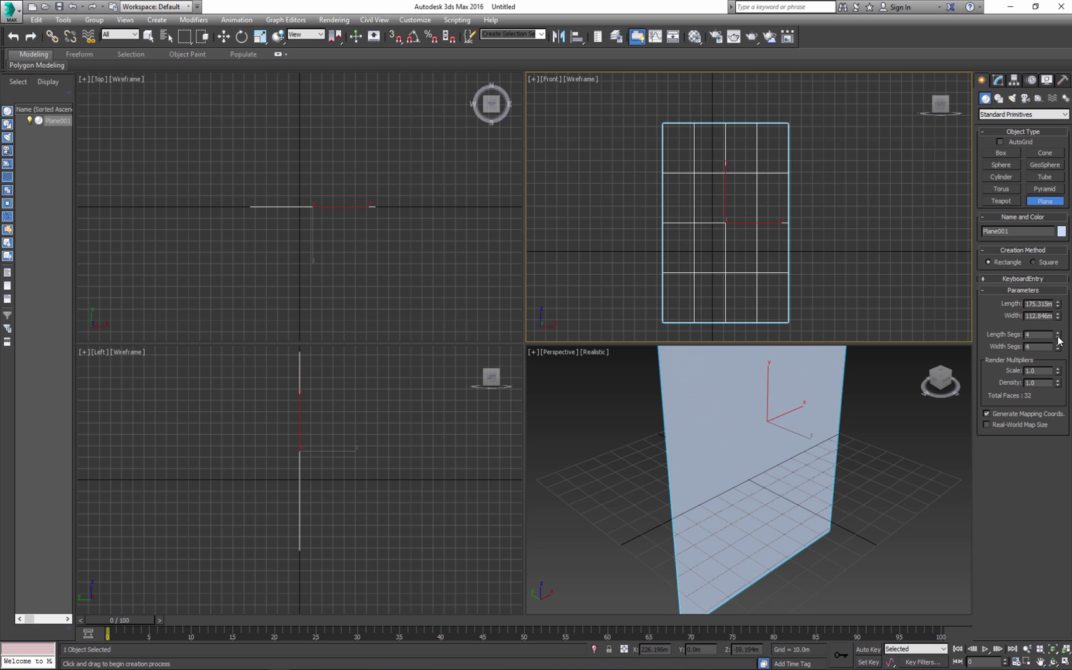
pyautogui.moveTo(1059, 340); pyautogui.dragTo(1059, 359)
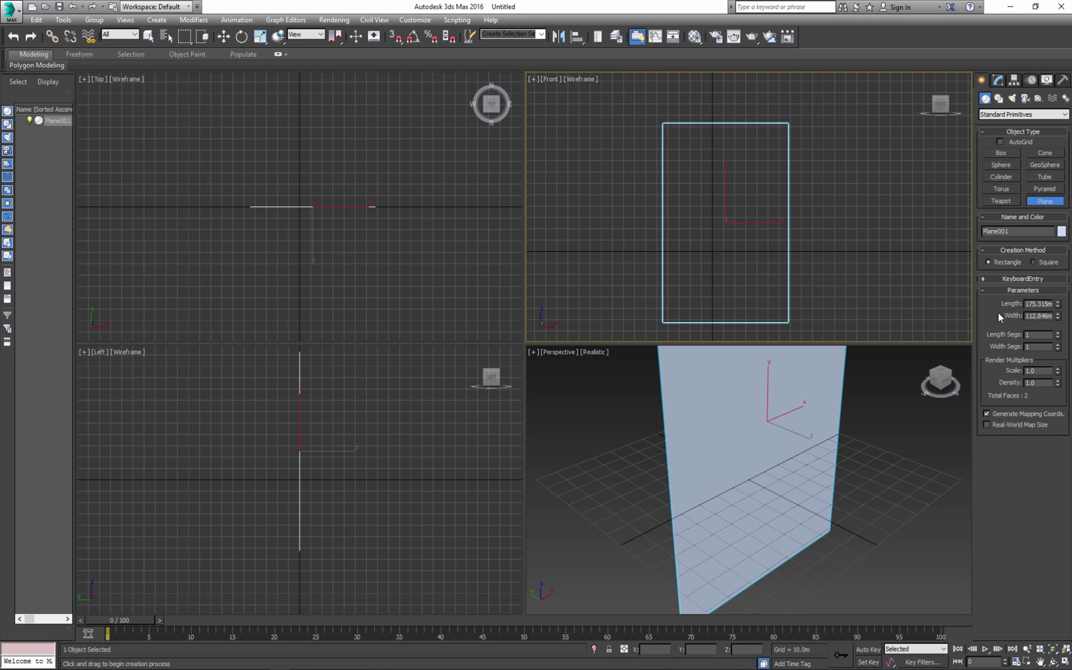
pyautogui.click(415, 20)
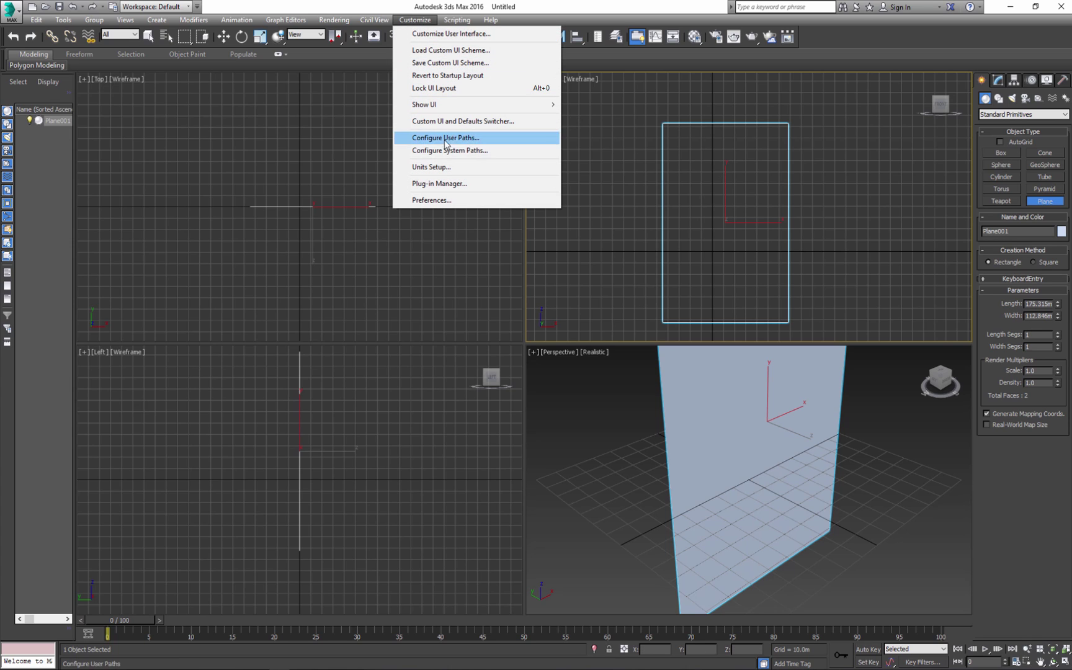
pyautogui.click(448, 171)
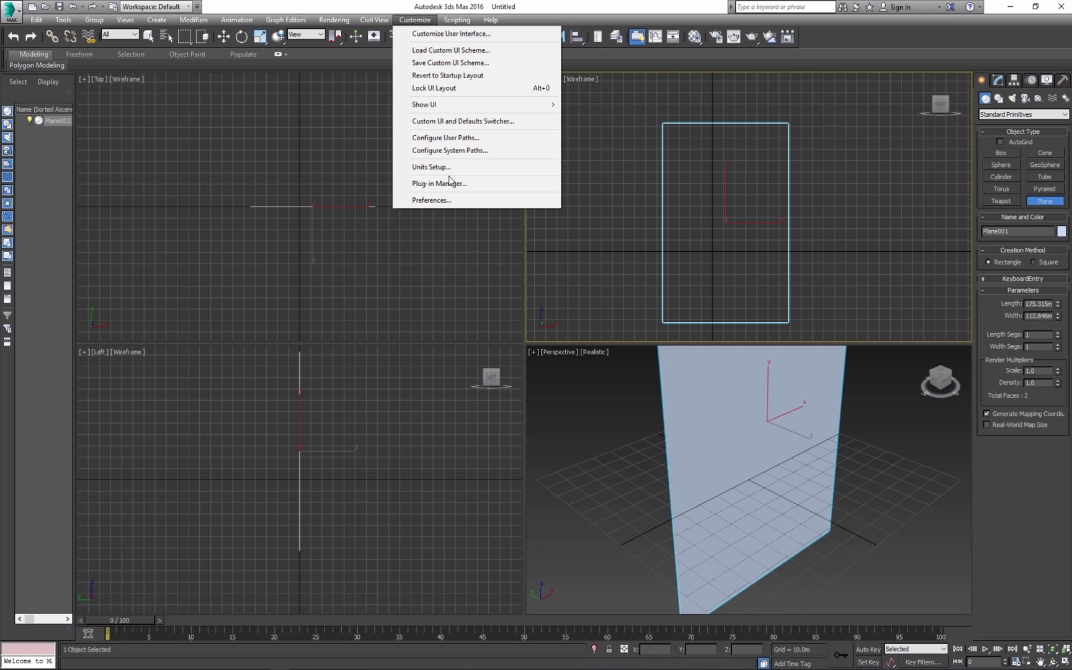
pyautogui.click(445, 167)
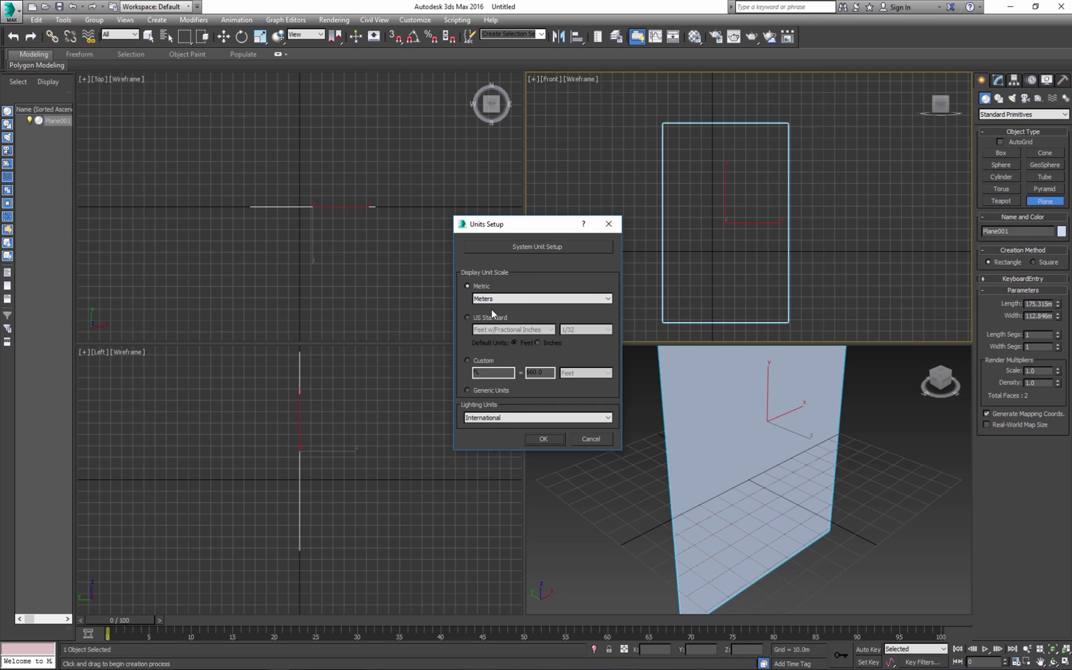
pyautogui.click(546, 441)
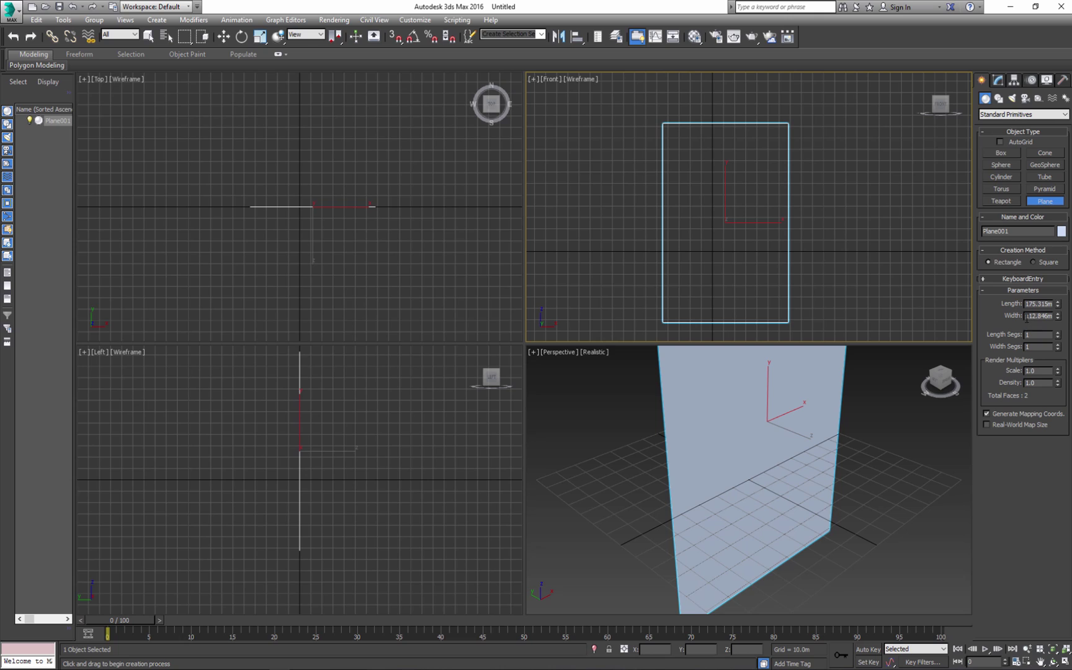
# Set the plane's Width to 3 m and Length to 6 m.
pyautogui.doubleClick(1027, 316)
pyautogui.write('3')
pyautogui.moveTo(1026, 304); pyautogui.dragTo(1066, 304)
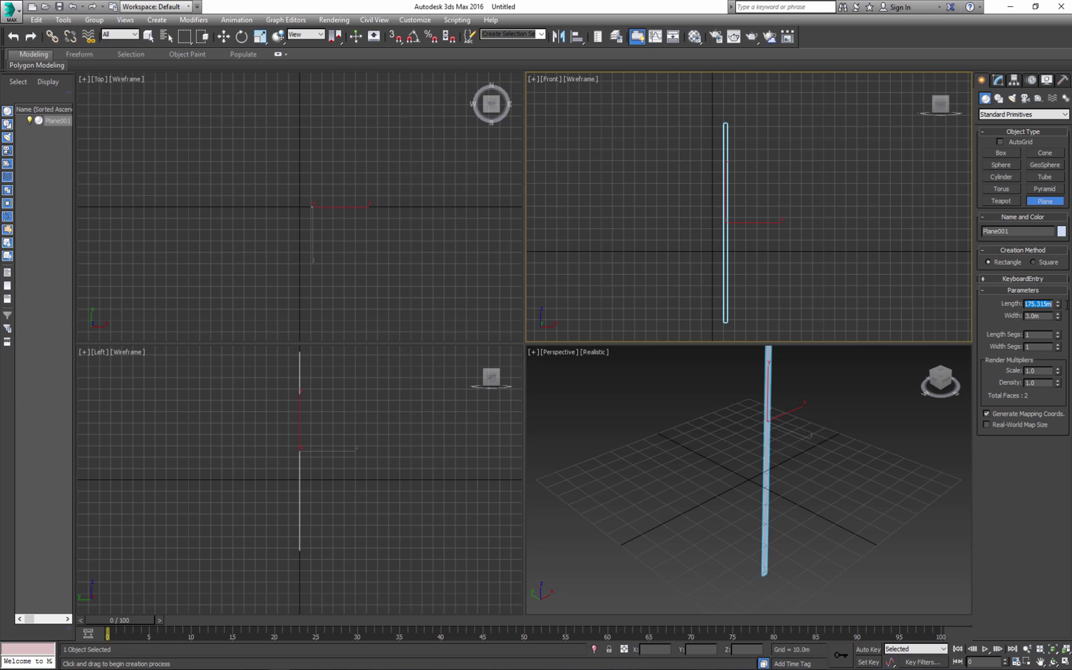
pyautogui.write('6')
pyautogui.press('Return')
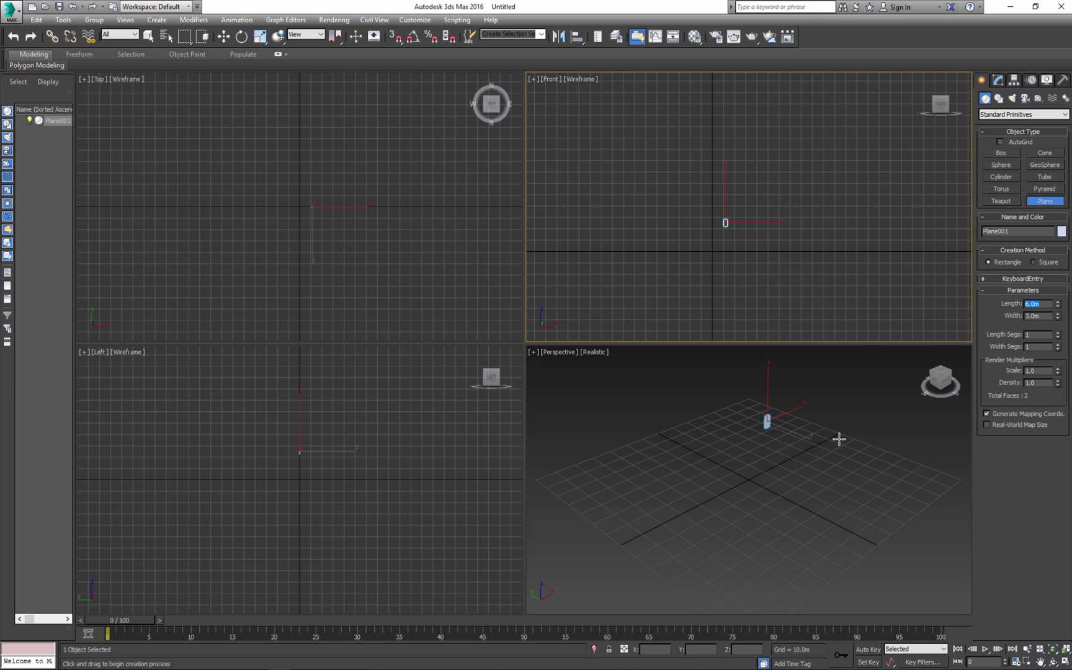
# Scale the plane up uniformly to about 758.572%.
pyautogui.keyDown('alt'); pyautogui.moveTo(803, 458); pyautogui.dragTo(776, 434, button='middle'); pyautogui.keyUp('alt')
pyautogui.scroll(5, 758, 460)
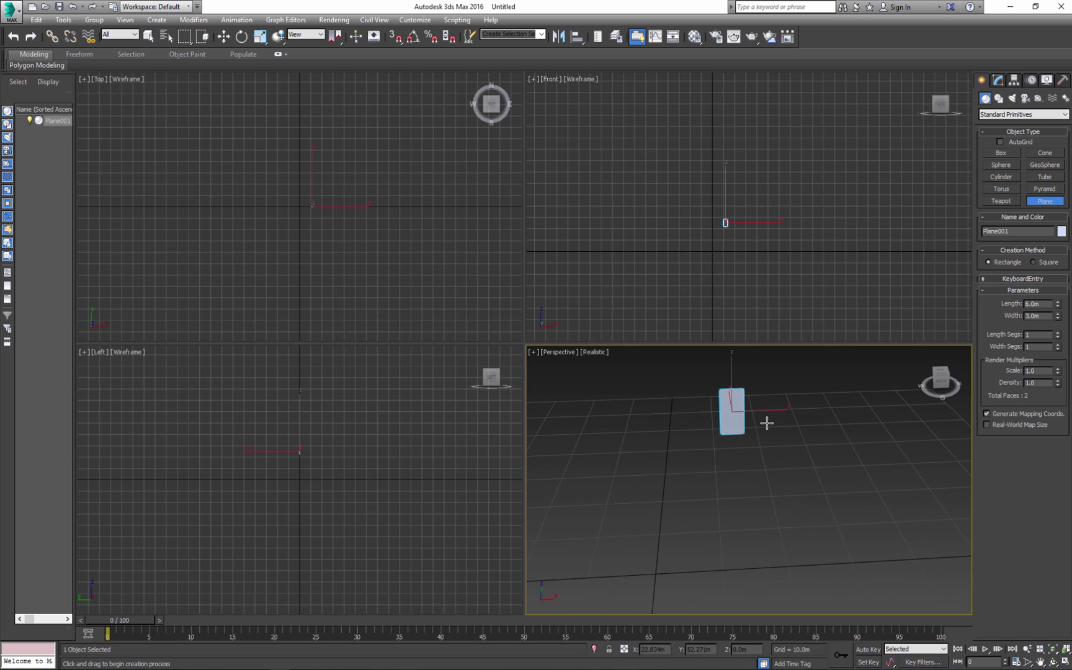
pyautogui.click(259, 37)
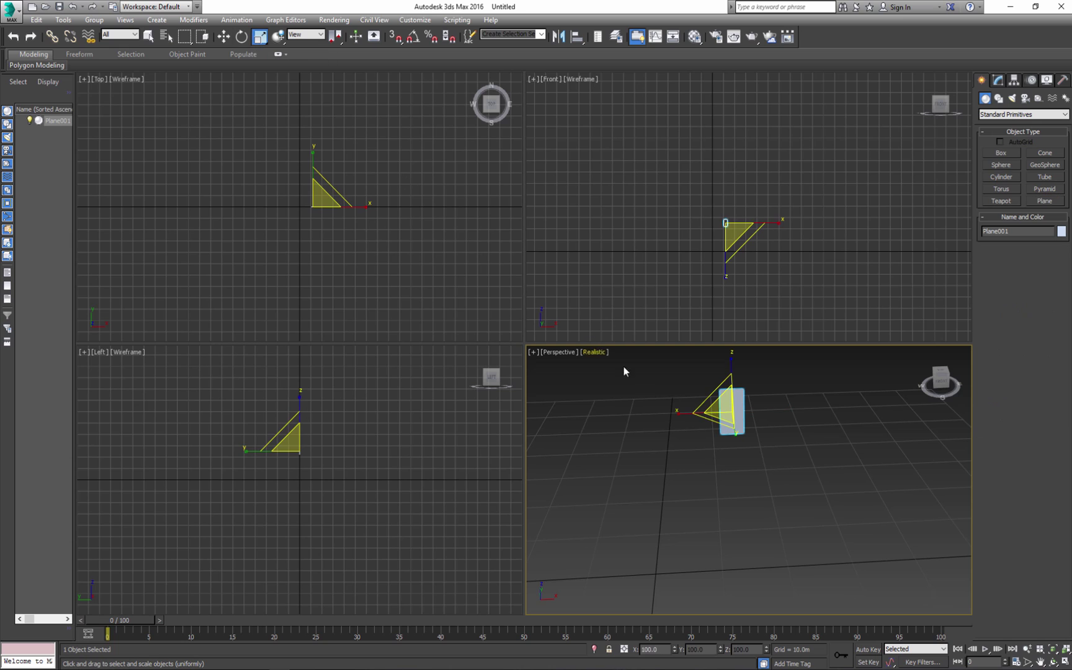
pyautogui.keyDown('alt'); pyautogui.moveTo(741, 462); pyautogui.dragTo(736, 431, button='middle'); pyautogui.keyUp('alt')
pyautogui.moveTo(736, 427); pyautogui.dragTo(739, 242)
pyautogui.scroll(-2, 780, 456)
pyautogui.keyDown('alt'); pyautogui.moveTo(780, 459); pyautogui.dragTo(749, 441, button='middle'); pyautogui.keyUp('alt')
# Set the plane's X and Z positions to 0.
pyautogui.press('w')
pyautogui.doubleClick(655, 649)
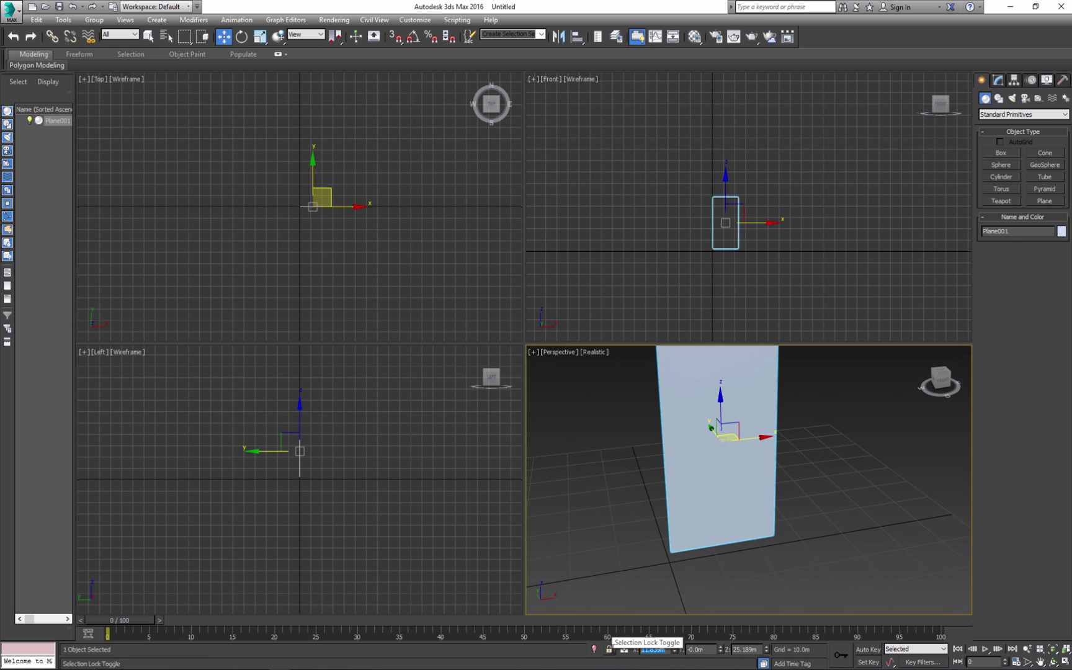
pyautogui.write('0')
pyautogui.press('Return')
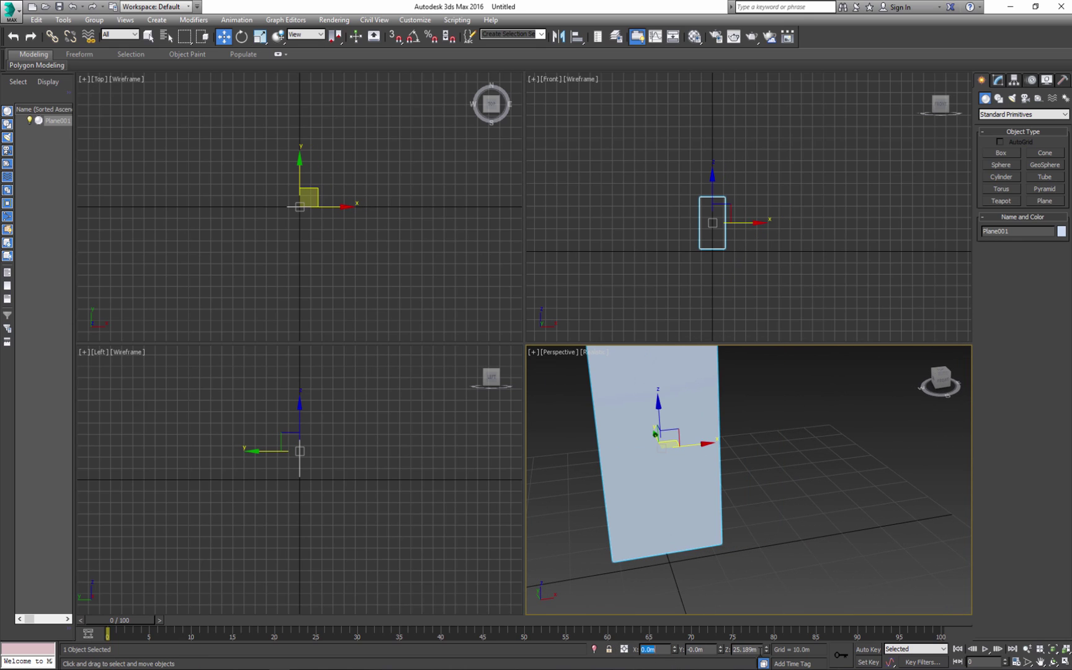
pyautogui.doubleClick(744, 648)
pyautogui.write('0')
pyautogui.press('Return')
# In Object Properties, enable Backface Cull and turn off Show Frozen in Gray.
pyautogui.keyDown('alt'); pyautogui.moveTo(713, 490); pyautogui.dragTo(732, 517, button='middle'); pyautogui.keyUp('alt')
pyautogui.rightClick(649, 440)
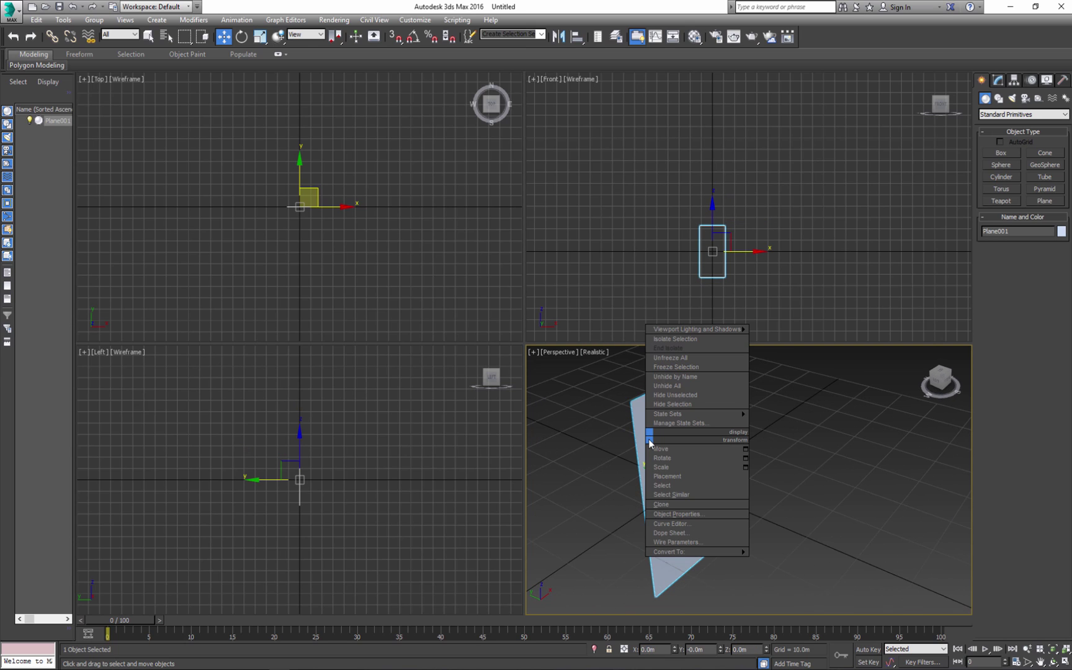
pyautogui.click(680, 514)
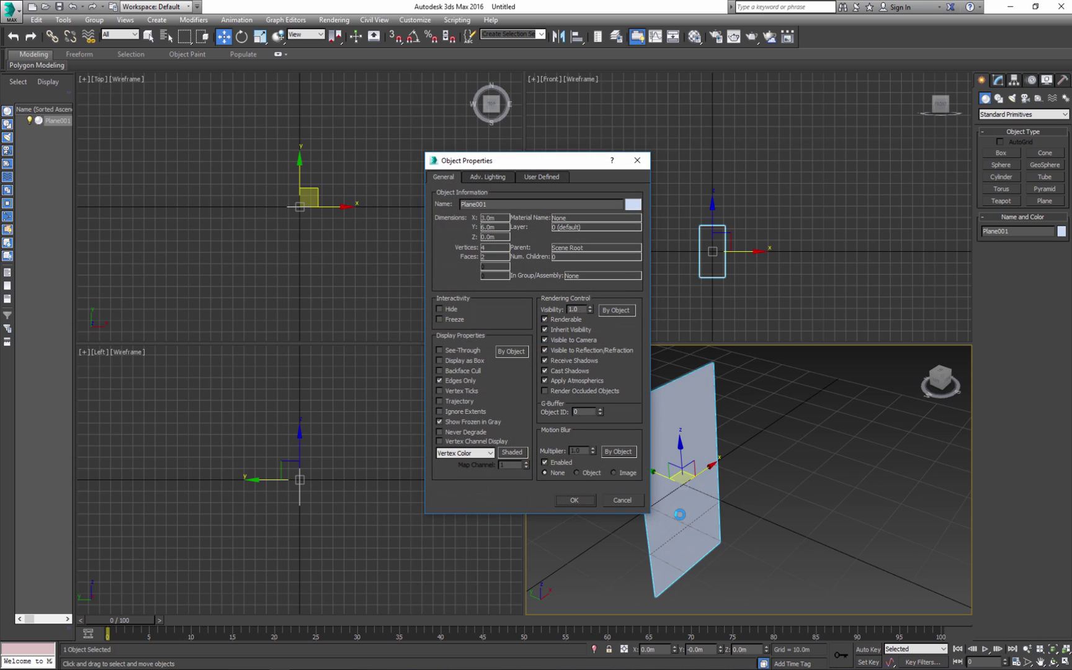
pyautogui.click(452, 372)
pyautogui.click(439, 422)
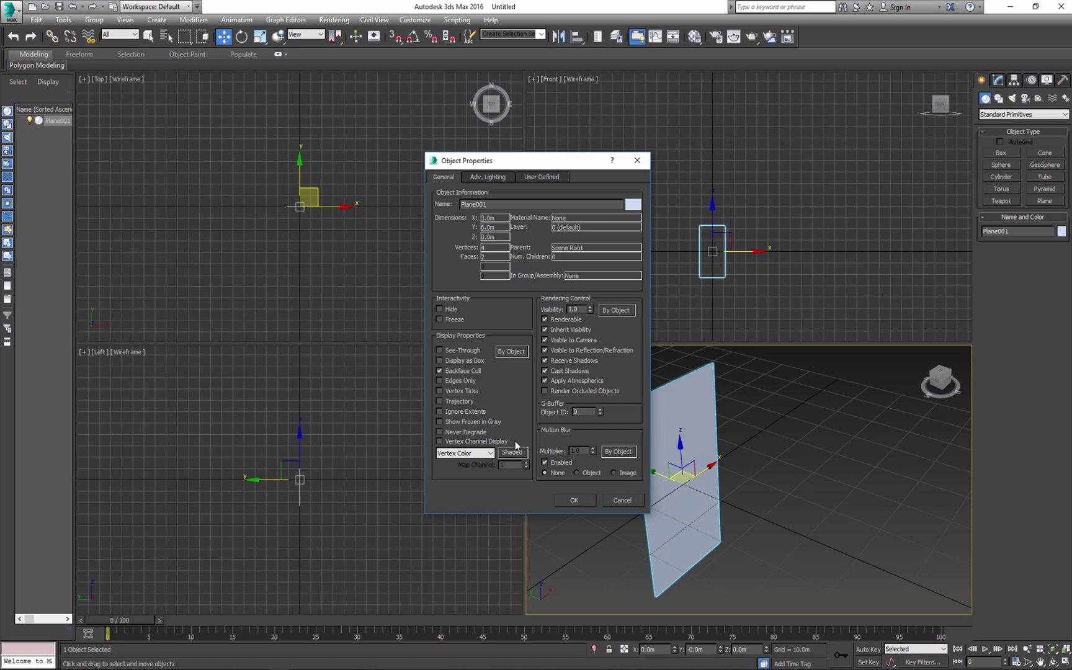
pyautogui.click(576, 500)
# Move the plane back along Y to 22.761 m.
pyautogui.keyDown('alt'); pyautogui.moveTo(688, 509); pyautogui.dragTo(654, 471, button='middle'); pyautogui.keyUp('alt')
pyautogui.moveTo(655, 471); pyautogui.dragTo(575, 429)
pyautogui.moveTo(613, 494); pyautogui.dragTo(660, 496, button='middle')
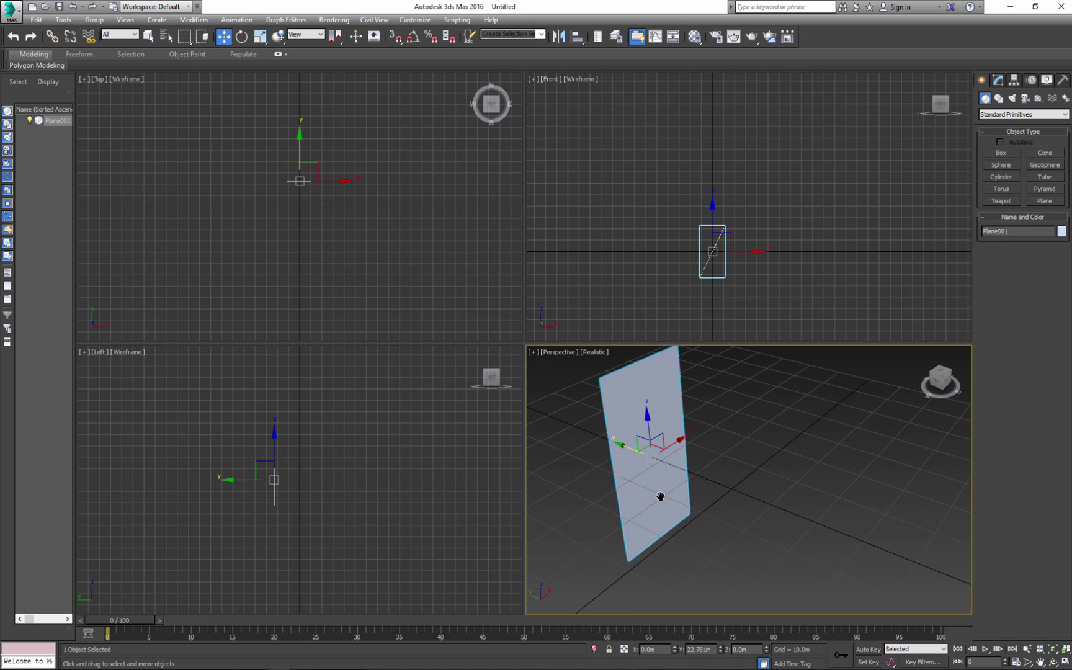
# With Affect Pivot Only, set Plane001's pivot Y to 0 so it sits at the origin.
pyautogui.click(1013, 84)
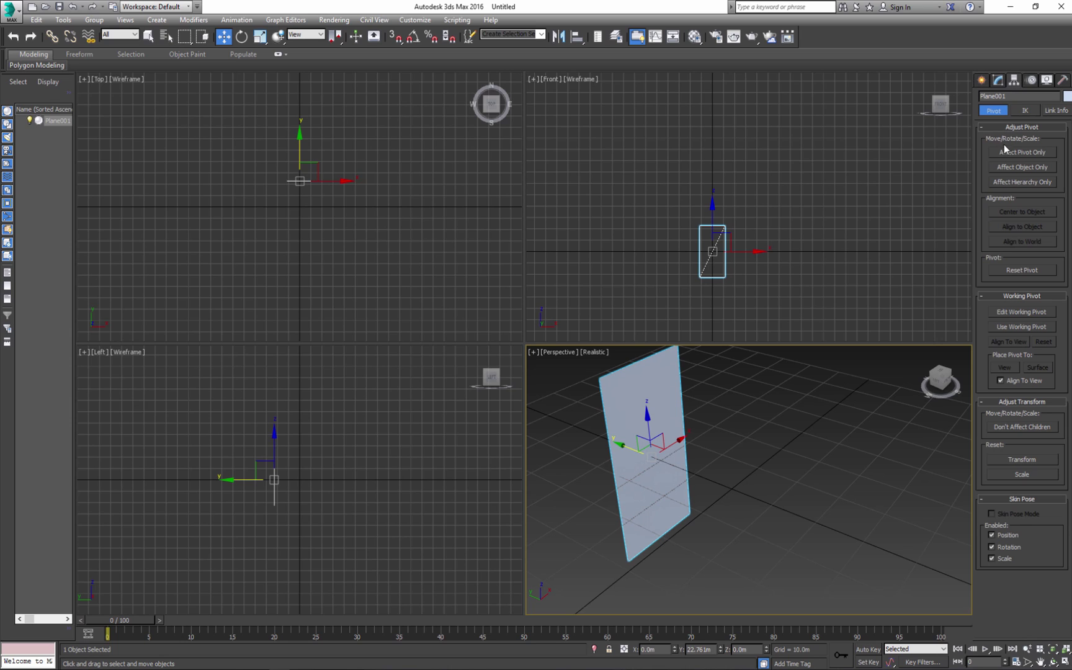
pyautogui.click(1006, 153)
pyautogui.moveTo(620, 446); pyautogui.dragTo(626, 438, button='middle')
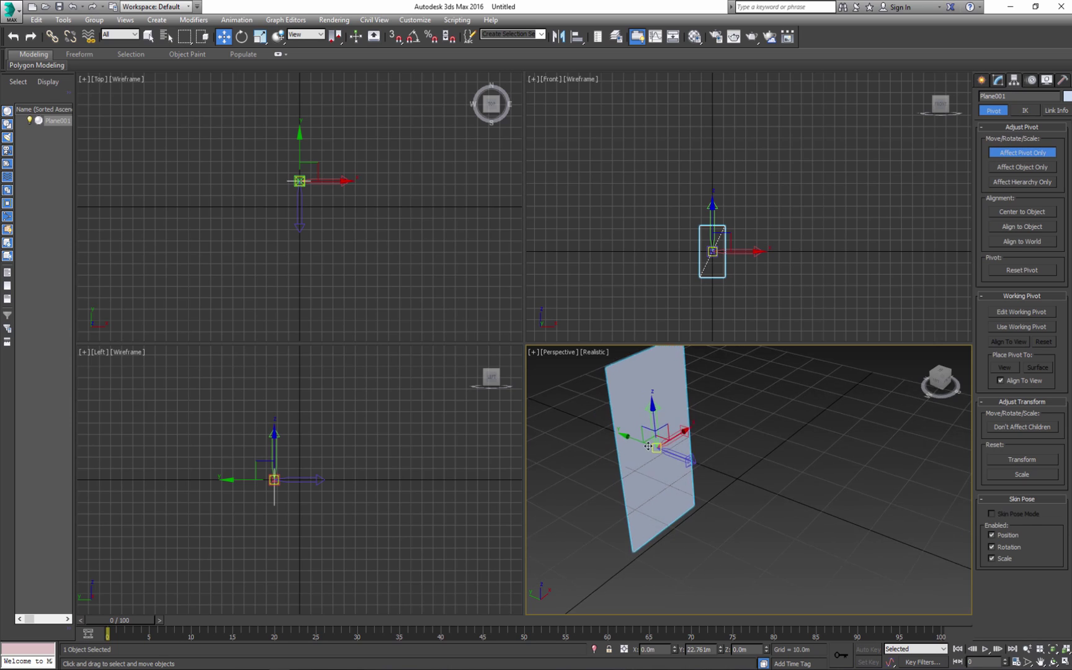
pyautogui.moveTo(626, 437); pyautogui.dragTo(697, 462)
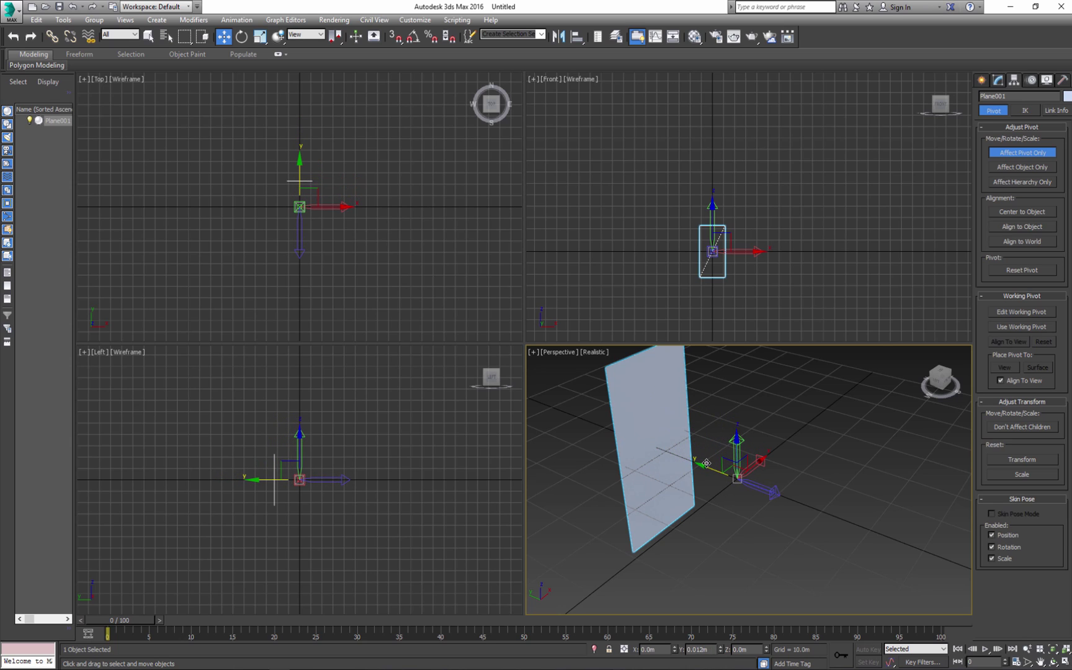
pyautogui.doubleClick(697, 649)
pyautogui.write('0')
pyautogui.press('Return')
pyautogui.click(1002, 153)
pyautogui.keyDown('alt'); pyautogui.moveTo(690, 547); pyautogui.dragTo(715, 564, button='middle'); pyautogui.keyUp('alt')
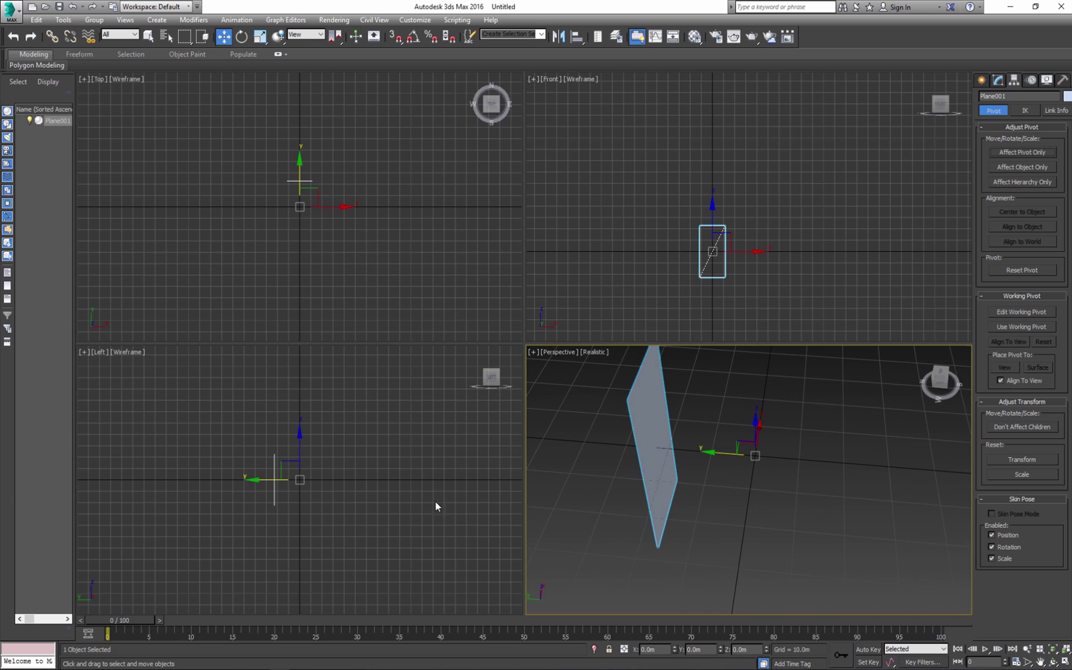
# Array the plane into 4 copies with a 360° total Z rotation.
pyautogui.click(64, 20)
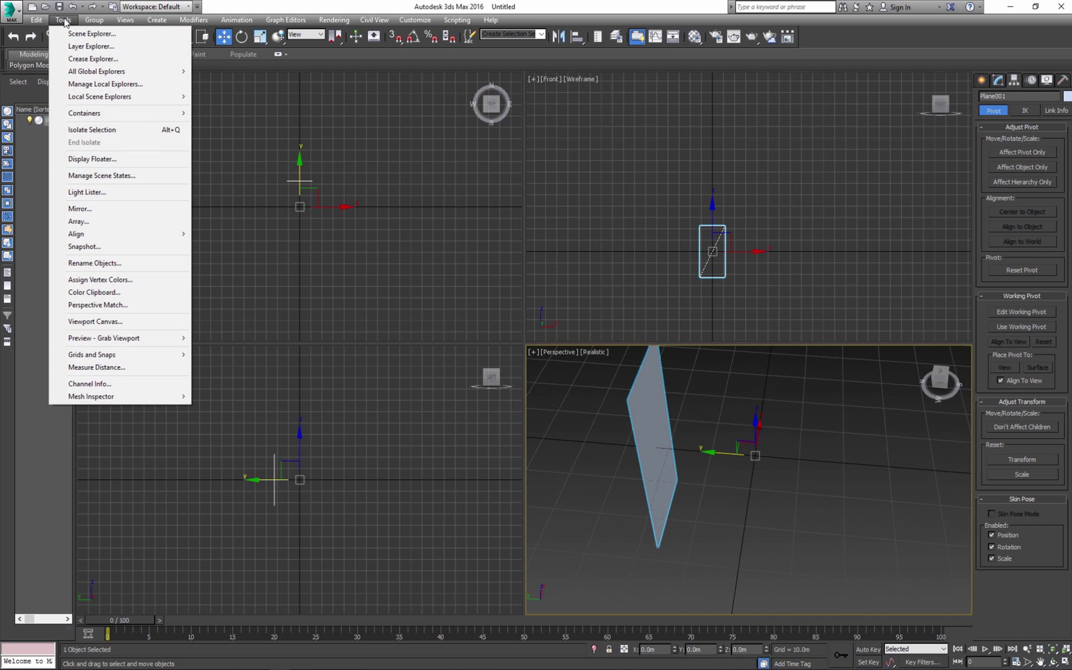
pyautogui.click(91, 220)
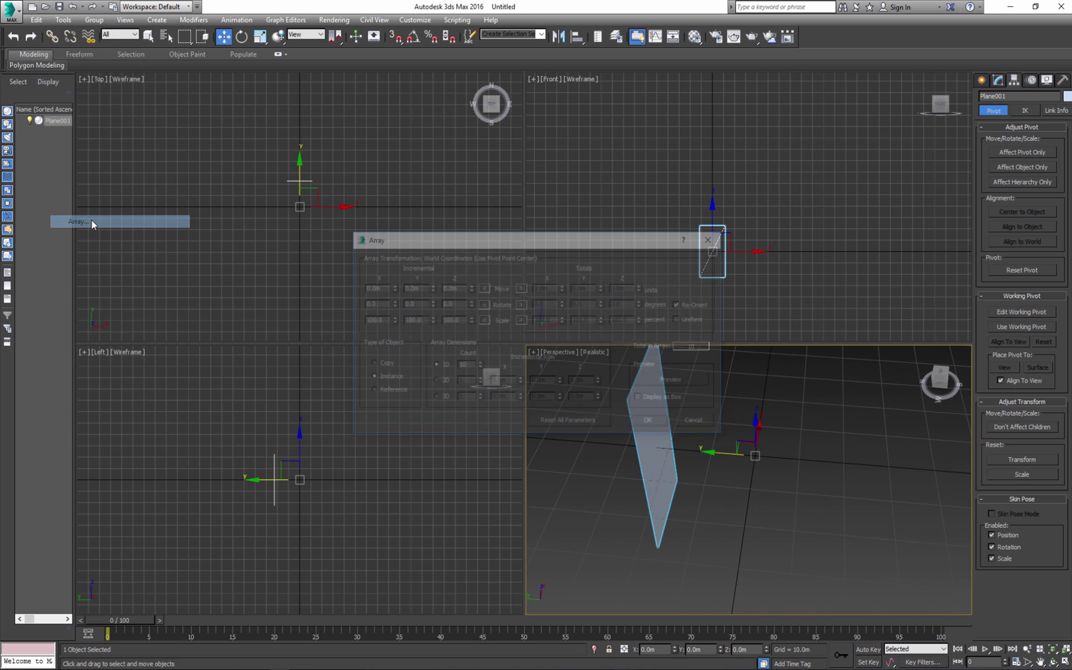
pyautogui.click(521, 304)
pyautogui.moveTo(624, 303); pyautogui.dragTo(608, 306)
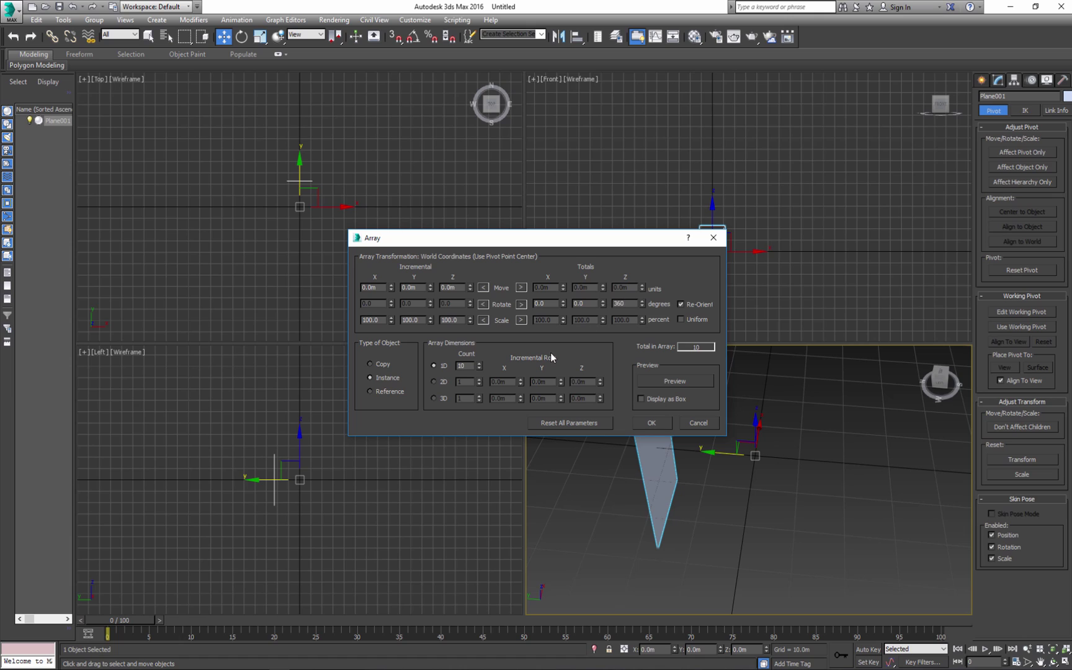
pyautogui.click(381, 365)
pyautogui.moveTo(469, 366); pyautogui.dragTo(447, 368)
pyautogui.click(685, 382)
pyautogui.keyDown('alt'); pyautogui.moveTo(732, 484); pyautogui.dragTo(723, 513, button='middle'); pyautogui.keyUp('alt')
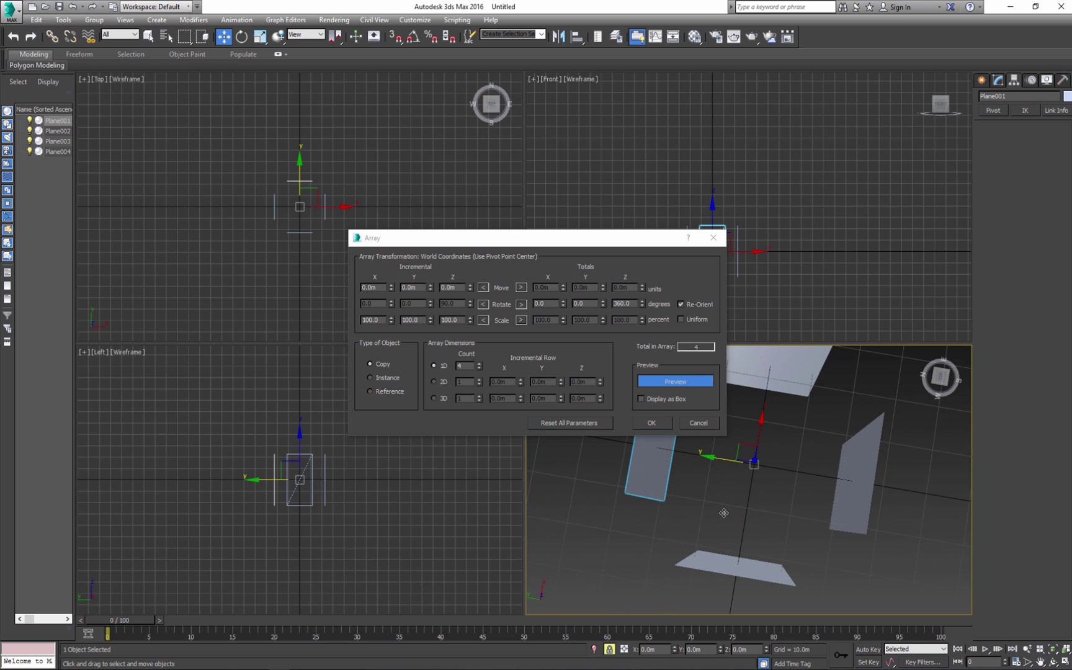
pyautogui.click(651, 423)
# Maximize the perspective view, select Plane001 and turn on vertex snapping.
pyautogui.keyDown('alt'); pyautogui.moveTo(658, 422); pyautogui.dragTo(658, 428, button='middle'); pyautogui.keyUp('alt')
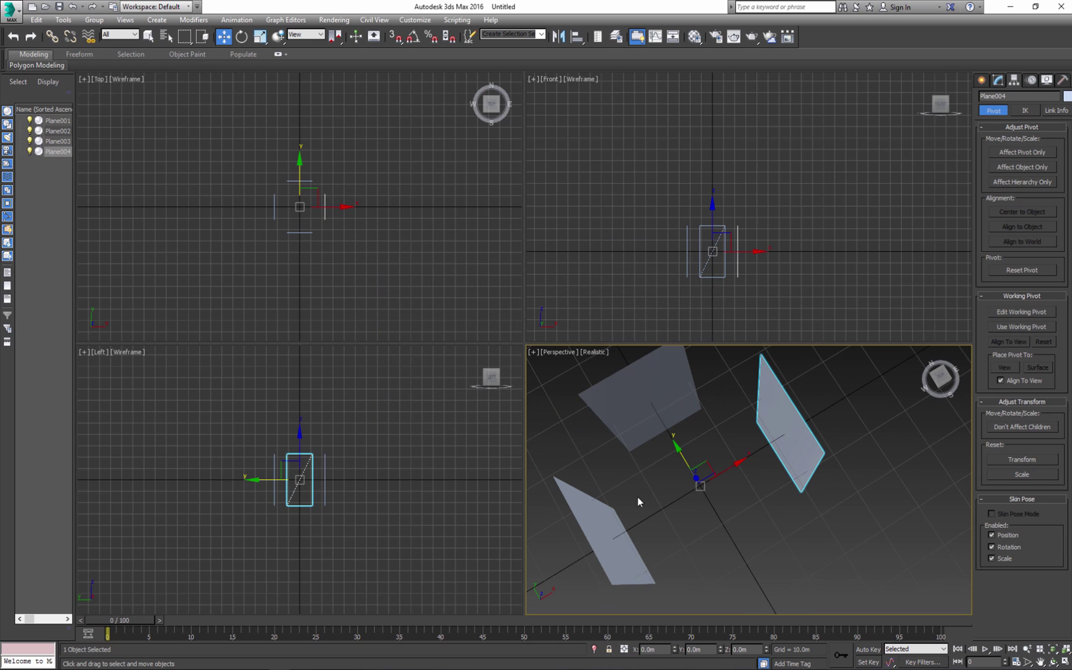
pyautogui.hotkey('alt', 'w')
pyautogui.keyDown('alt'); pyautogui.moveTo(619, 468); pyautogui.dragTo(603, 476, button='middle'); pyautogui.keyUp('alt')
pyautogui.keyDown('alt'); pyautogui.moveTo(488, 466); pyautogui.dragTo(598, 471, button='middle'); pyautogui.keyUp('alt')
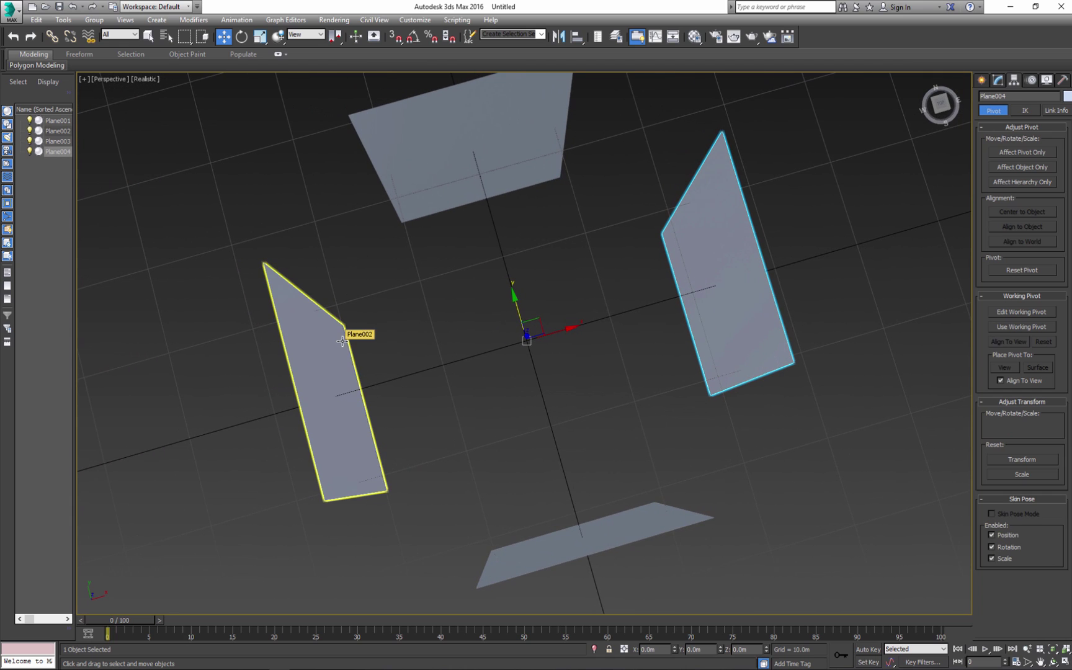
pyautogui.moveTo(430, 276); pyautogui.dragTo(431, 291, button='middle')
pyautogui.scroll(-3, 431, 292)
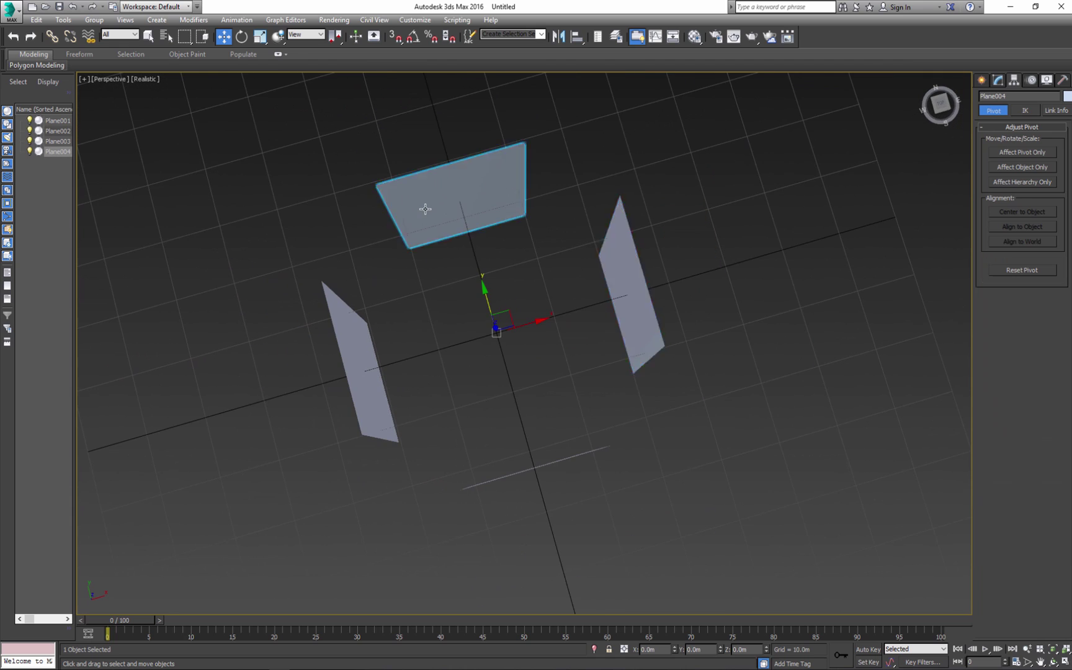
pyautogui.click(425, 209)
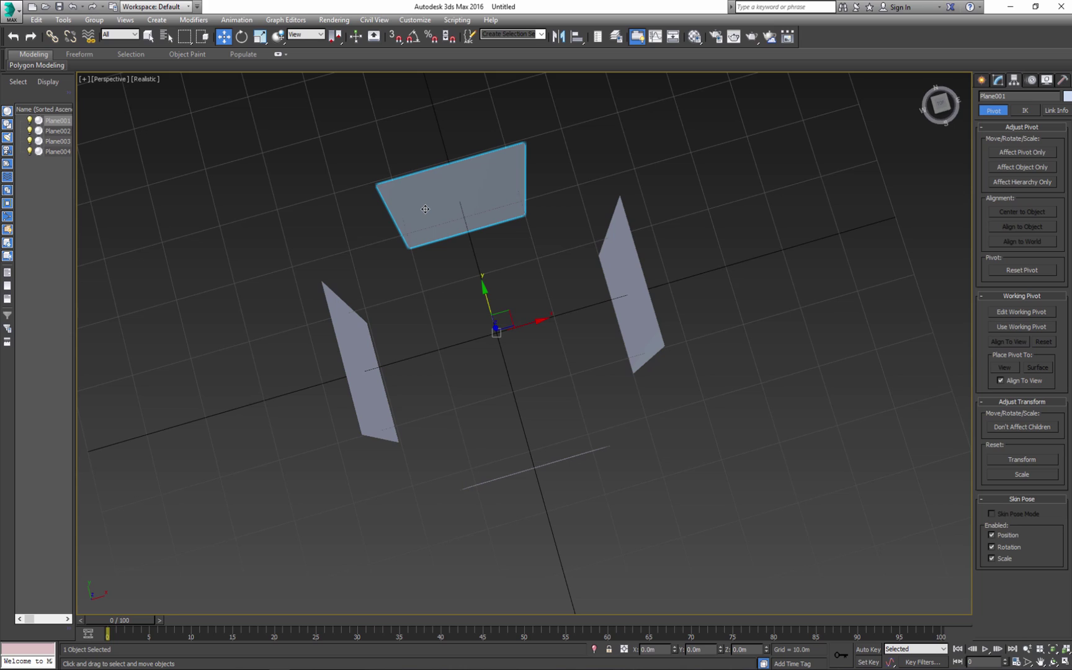
pyautogui.rightClick(396, 39)
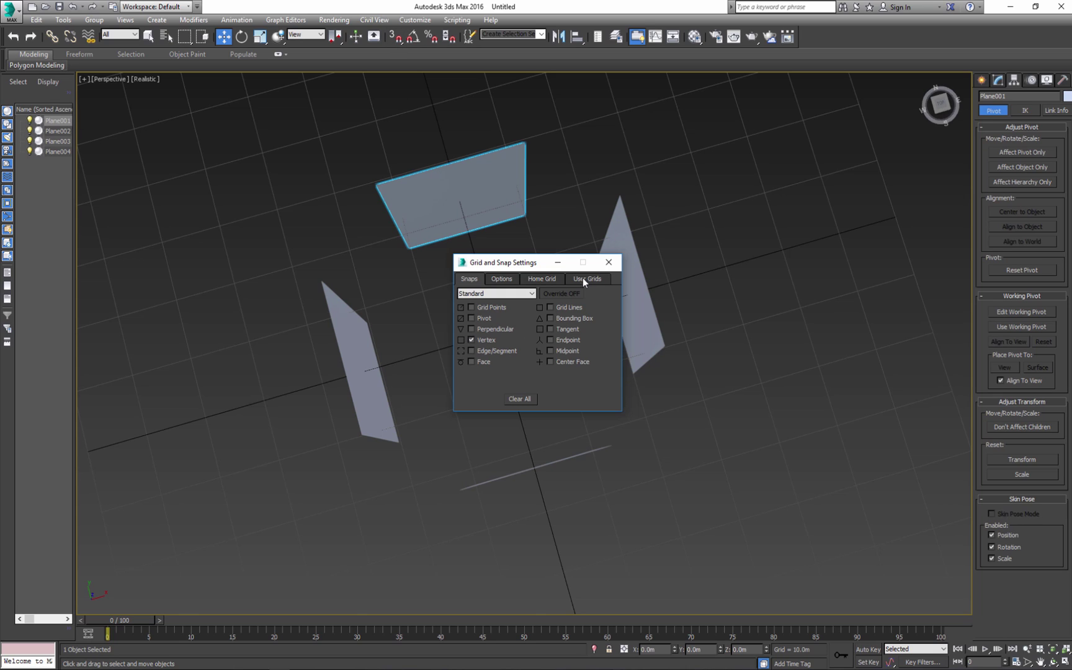
pyautogui.click(607, 263)
pyautogui.click(398, 40)
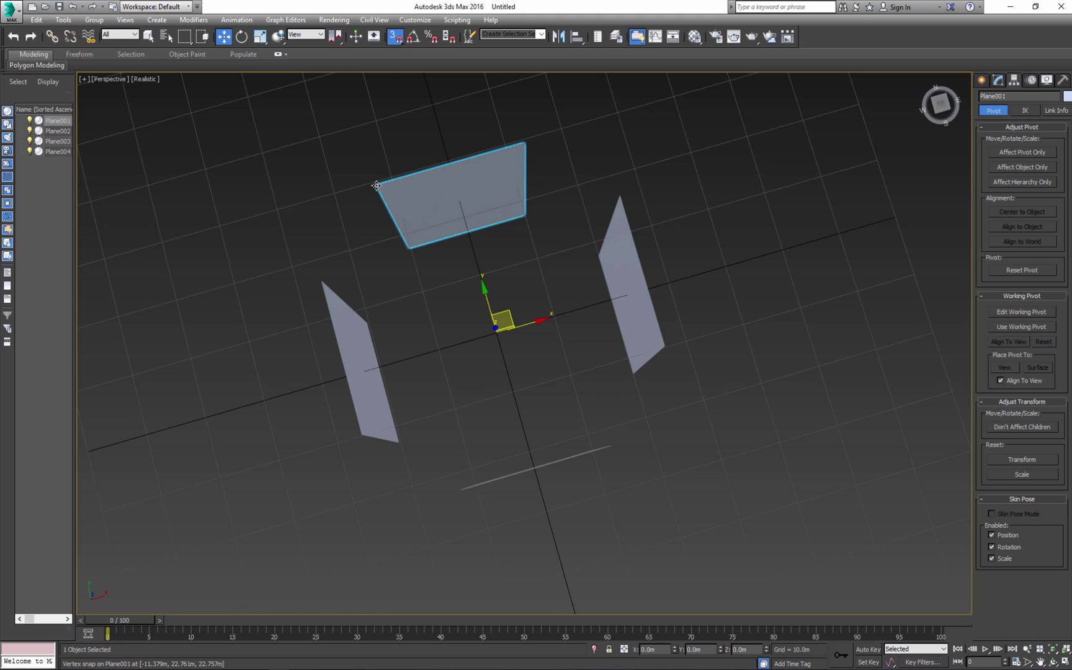
# Snap Plane001, Plane004 and Plane003 by their corners onto the adjoining planes.
pyautogui.moveTo(375, 184); pyautogui.dragTo(322, 281)
pyautogui.keyDown('alt'); pyautogui.moveTo(589, 268); pyautogui.dragTo(592, 155, button='middle'); pyautogui.keyUp('alt')
pyautogui.click(593, 141)
pyautogui.moveTo(588, 136); pyautogui.dragTo(489, 251)
pyautogui.keyDown('alt'); pyautogui.moveTo(488, 251); pyautogui.dragTo(605, 255, button='middle'); pyautogui.keyUp('alt')
pyautogui.click(622, 163)
pyautogui.moveTo(623, 168); pyautogui.dragTo(580, 243)
pyautogui.keyDown('alt'); pyautogui.moveTo(648, 268); pyautogui.dragTo(642, 298, button='middle'); pyautogui.keyUp('alt')
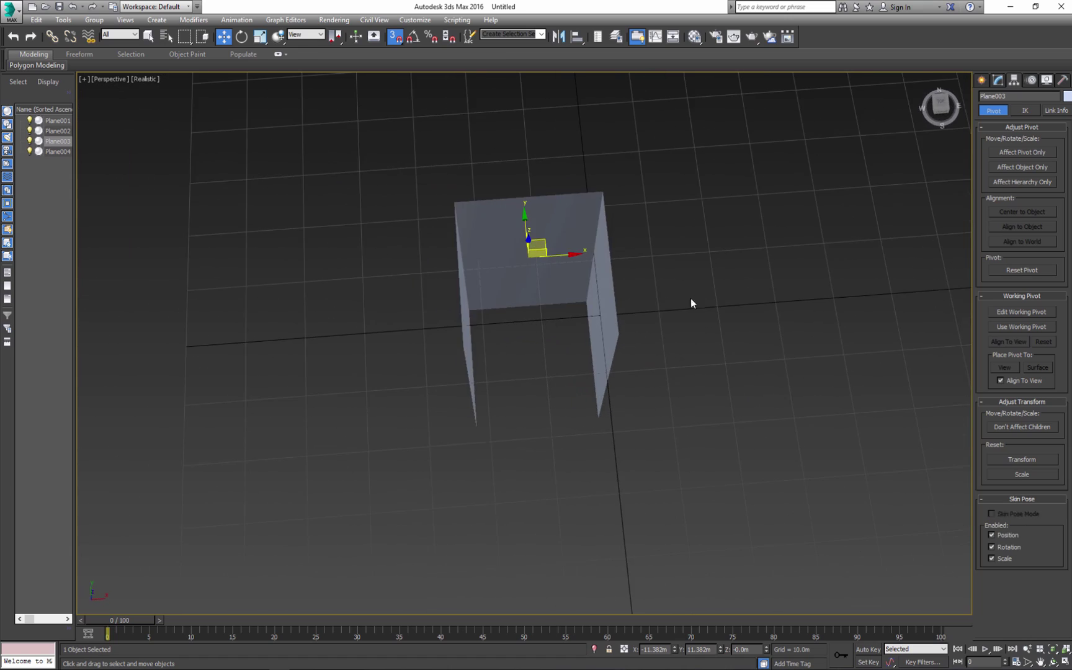
# Save the scene as chibi01.max in Desktop > chibi 3d max preparation.
pyautogui.click(13, 8)
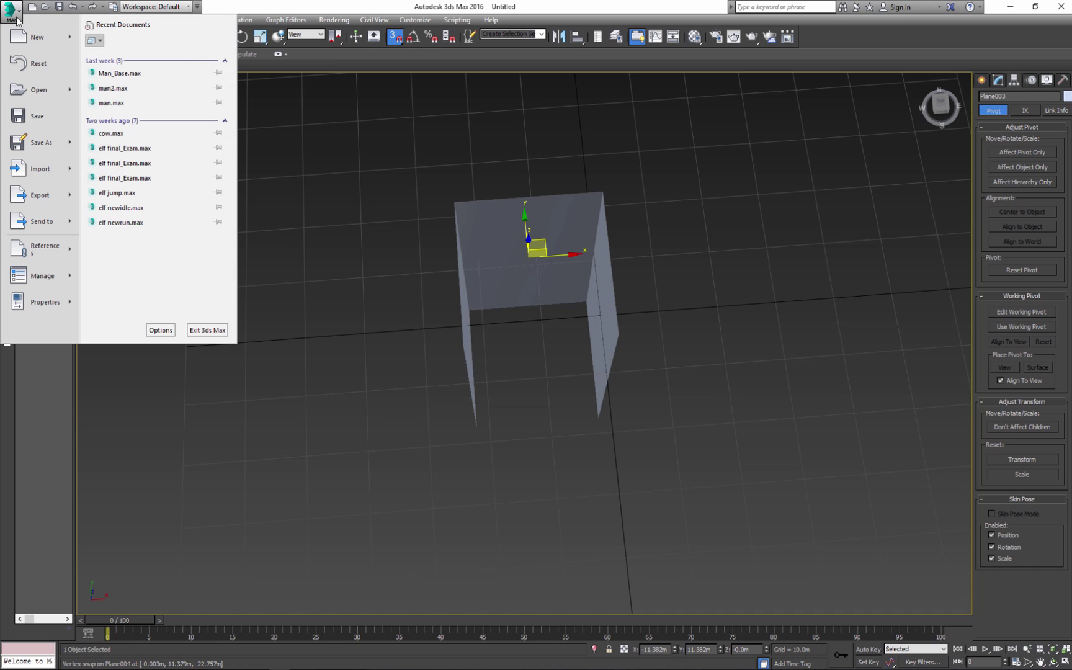
pyautogui.click(54, 148)
pyautogui.click(32, 107)
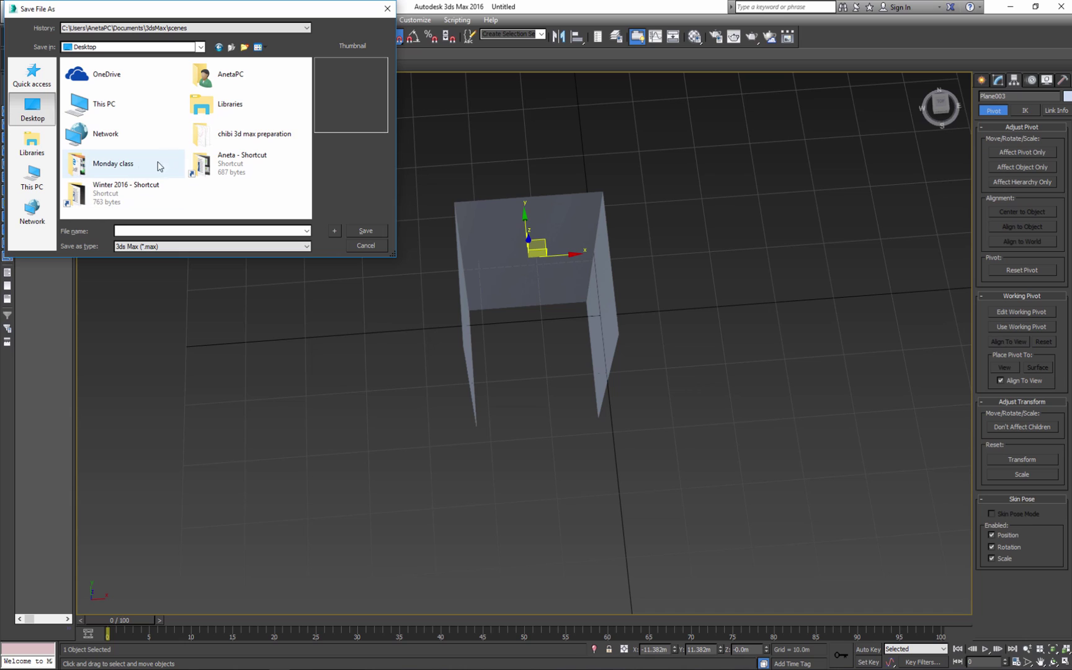
pyautogui.doubleClick(207, 139)
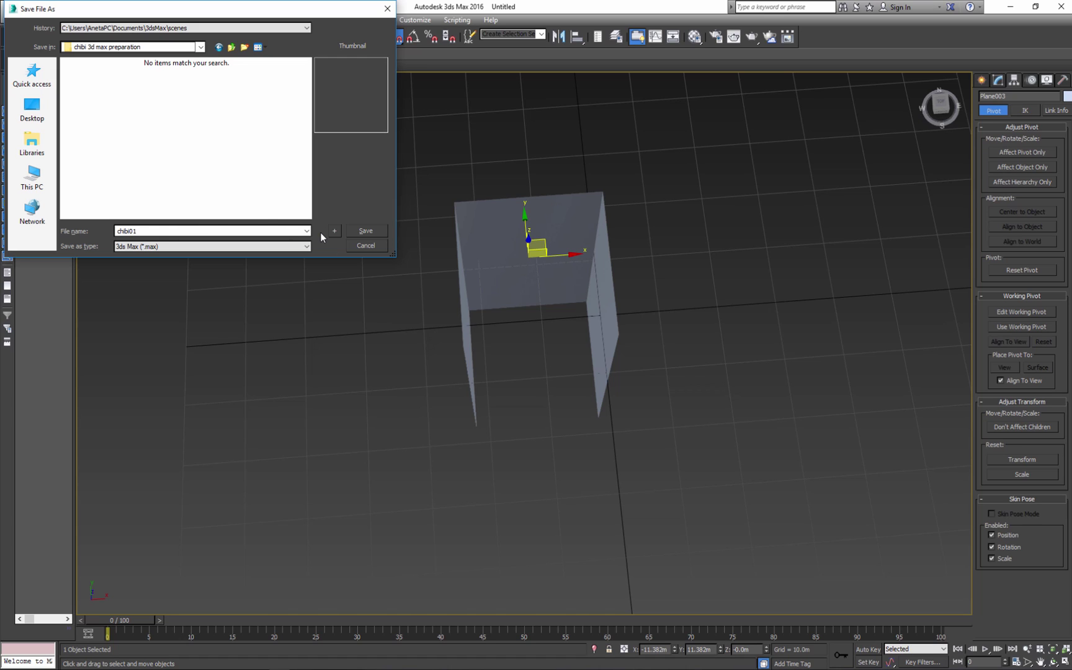
pyautogui.click(373, 231)
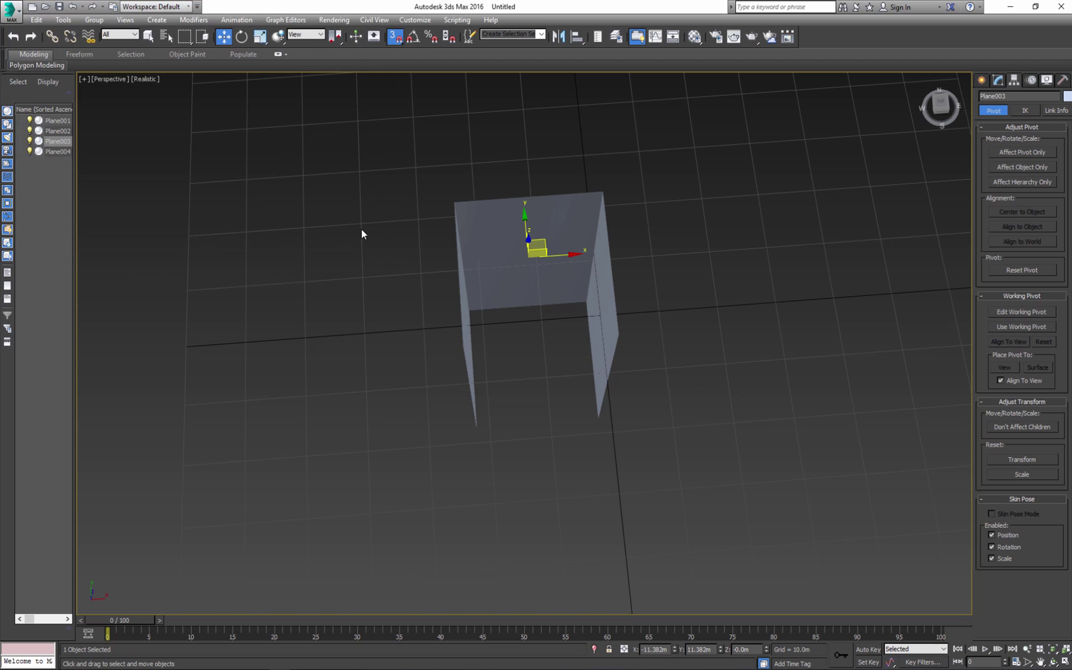
pyautogui.keyDown('alt'); pyautogui.moveTo(345, 224); pyautogui.dragTo(347, 239, button='middle'); pyautogui.keyUp('alt')
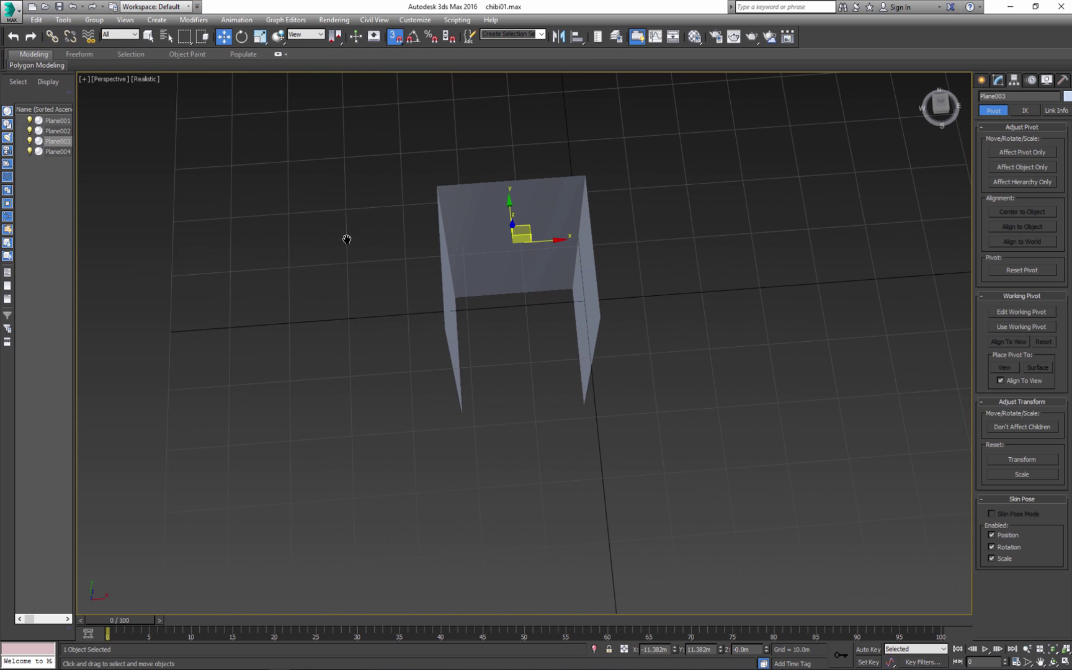
pyautogui.keyDown('alt'); pyautogui.moveTo(698, 243); pyautogui.dragTo(646, 240, button='middle'); pyautogui.keyUp('alt')
# Load front.jpg as the first material's Bitmap diffuse map and name the map front.
pyautogui.click(645, 239)
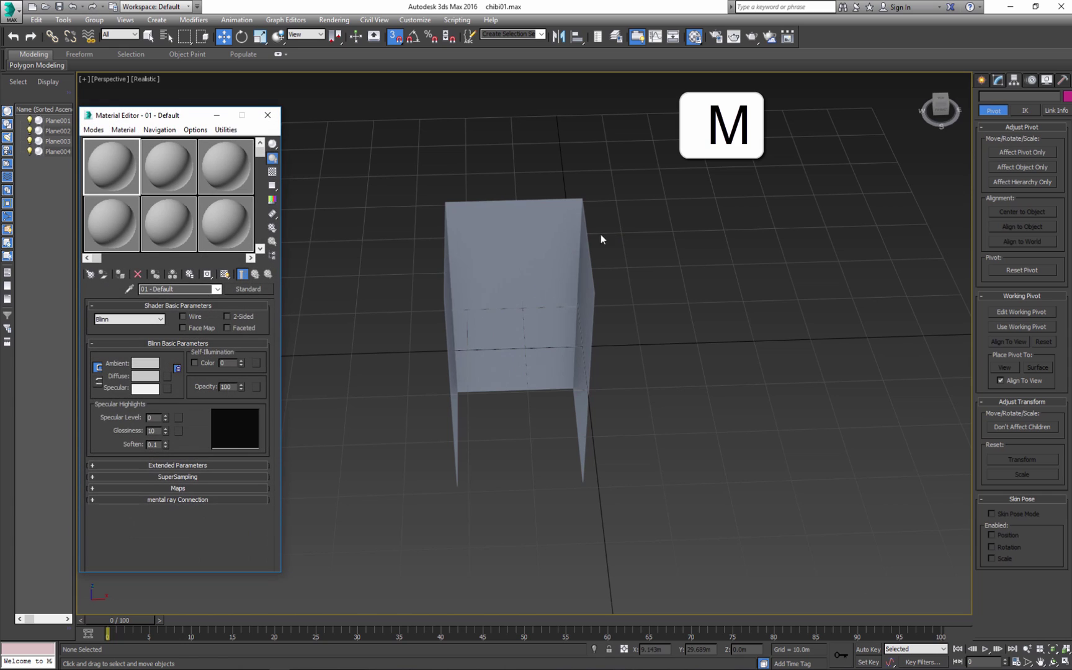
pyautogui.click(167, 377)
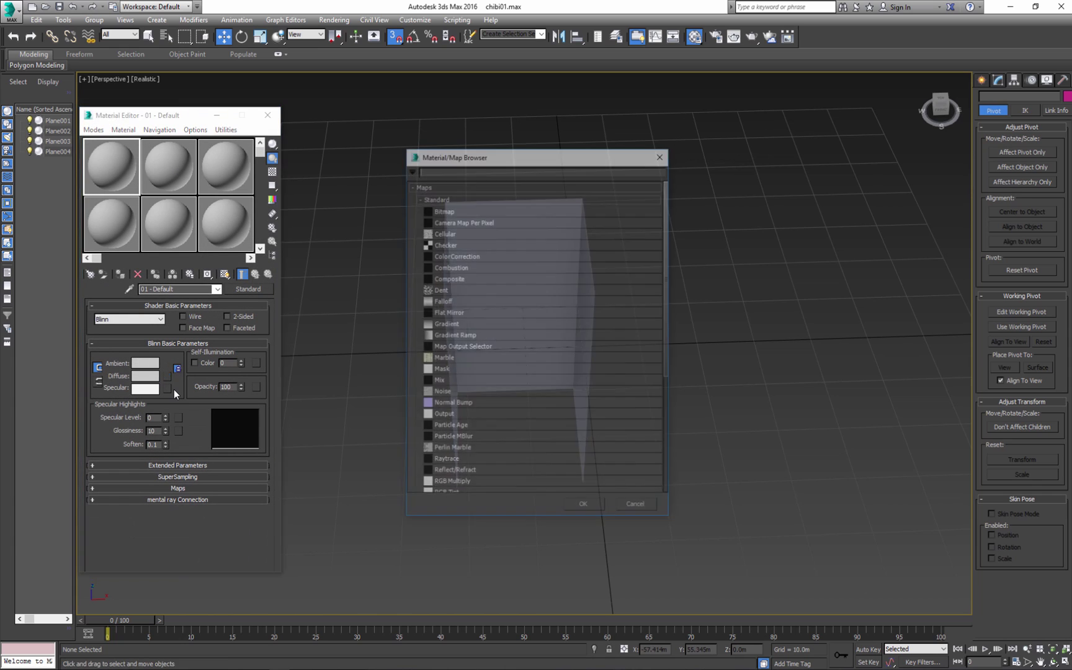
pyautogui.click(458, 211)
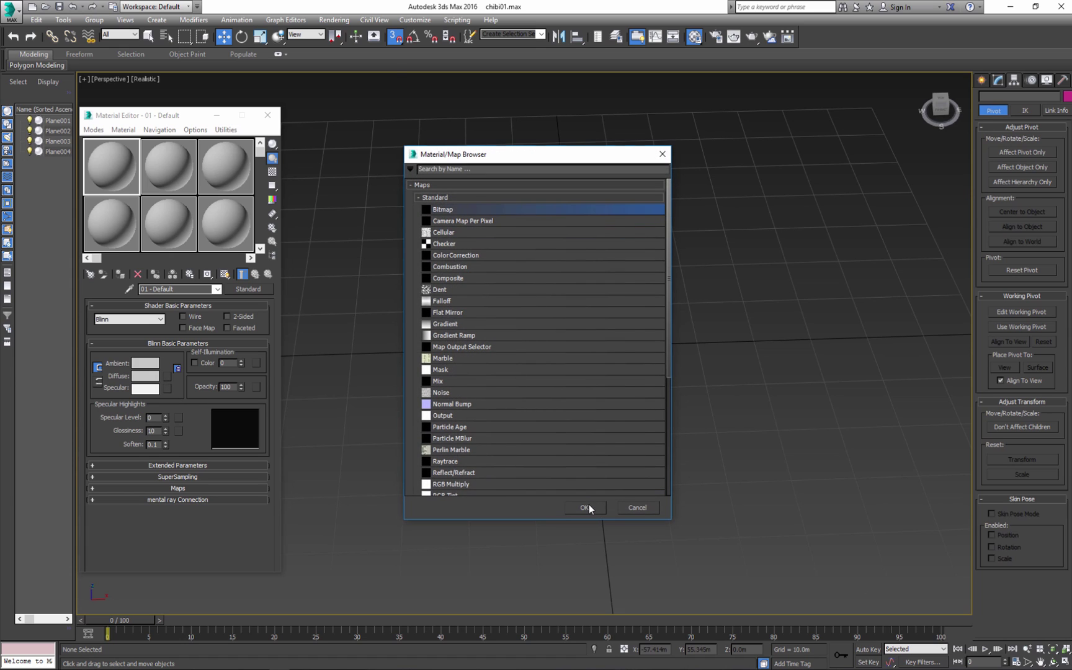
pyautogui.click(586, 506)
pyautogui.click(166, 123)
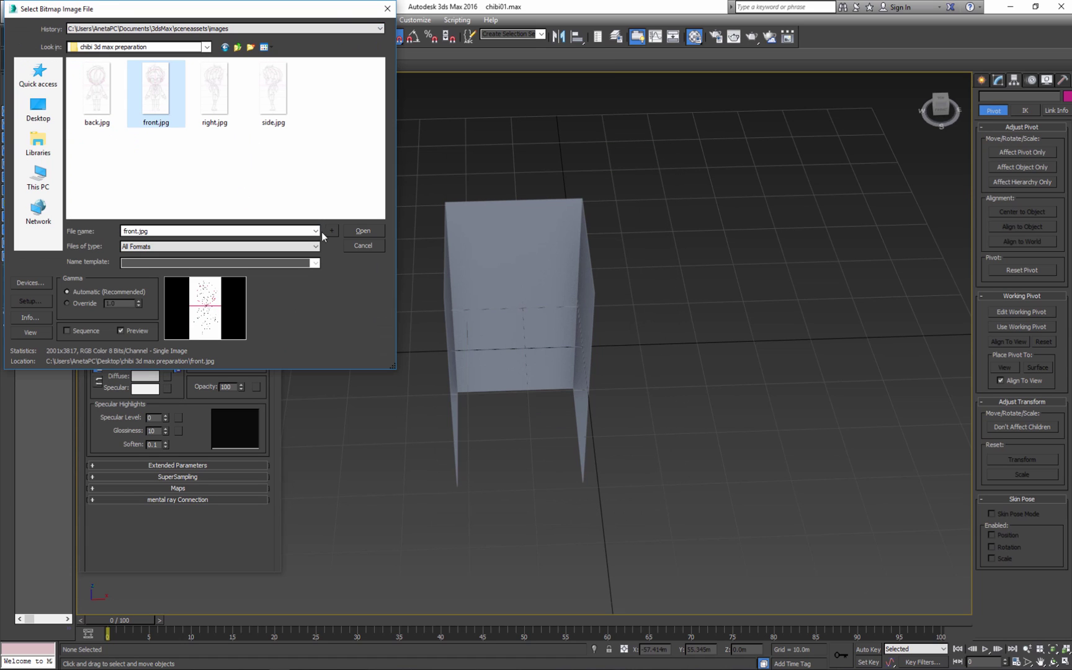
pyautogui.click(363, 231)
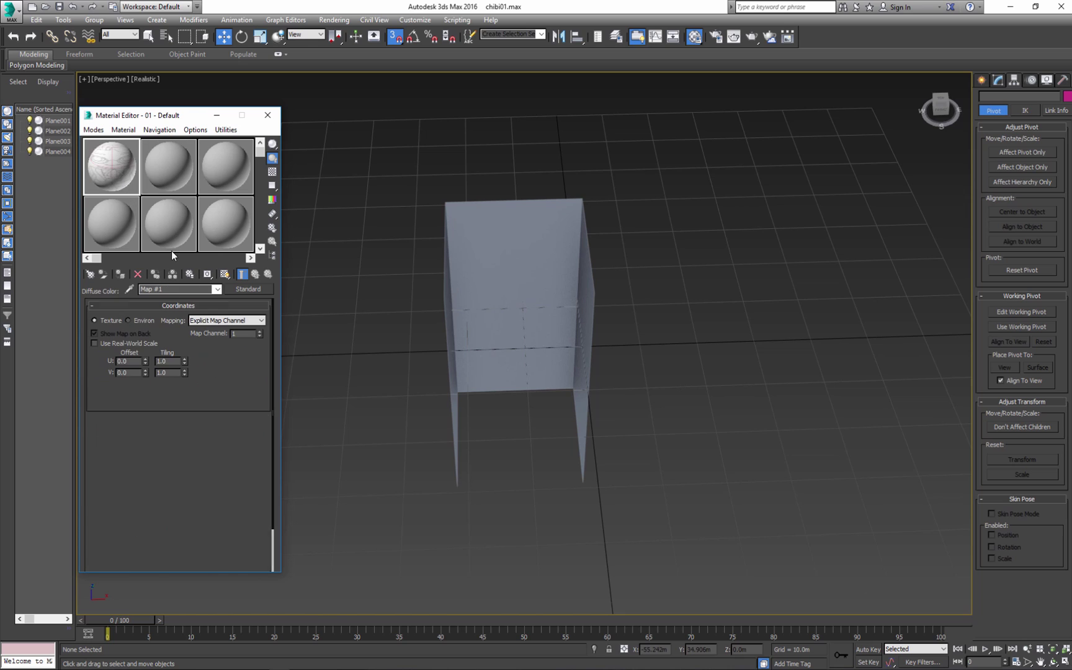
pyautogui.moveTo(188, 289); pyautogui.dragTo(118, 286)
pyautogui.write('front')
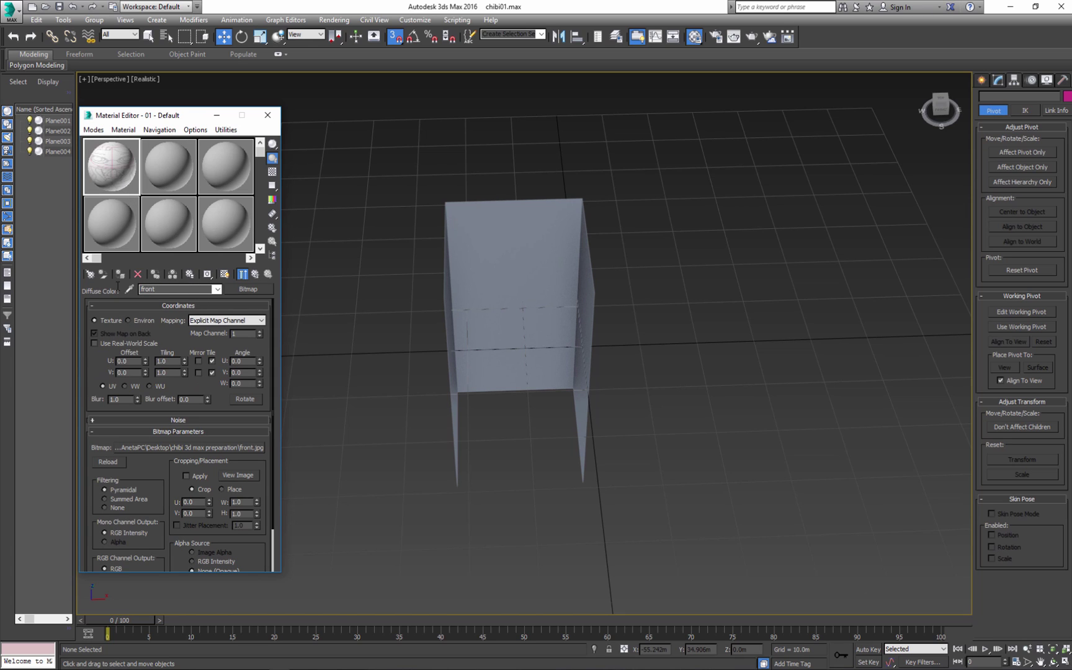
pyautogui.click(176, 158)
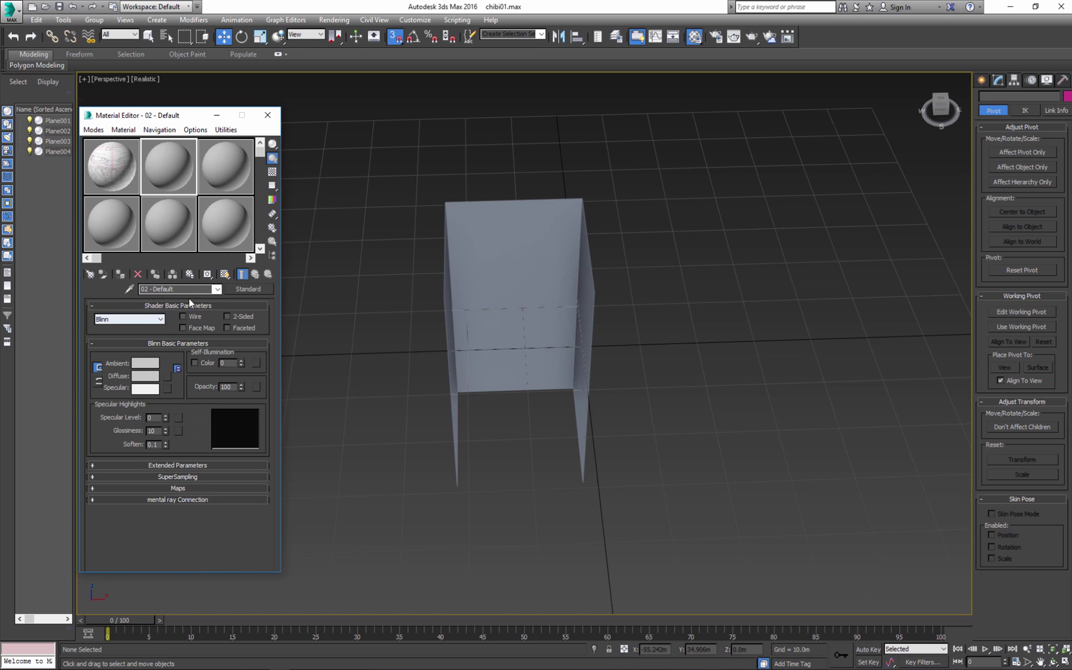
# Give material 02 a back.jpg Bitmap diffuse map named back.
pyautogui.click(167, 377)
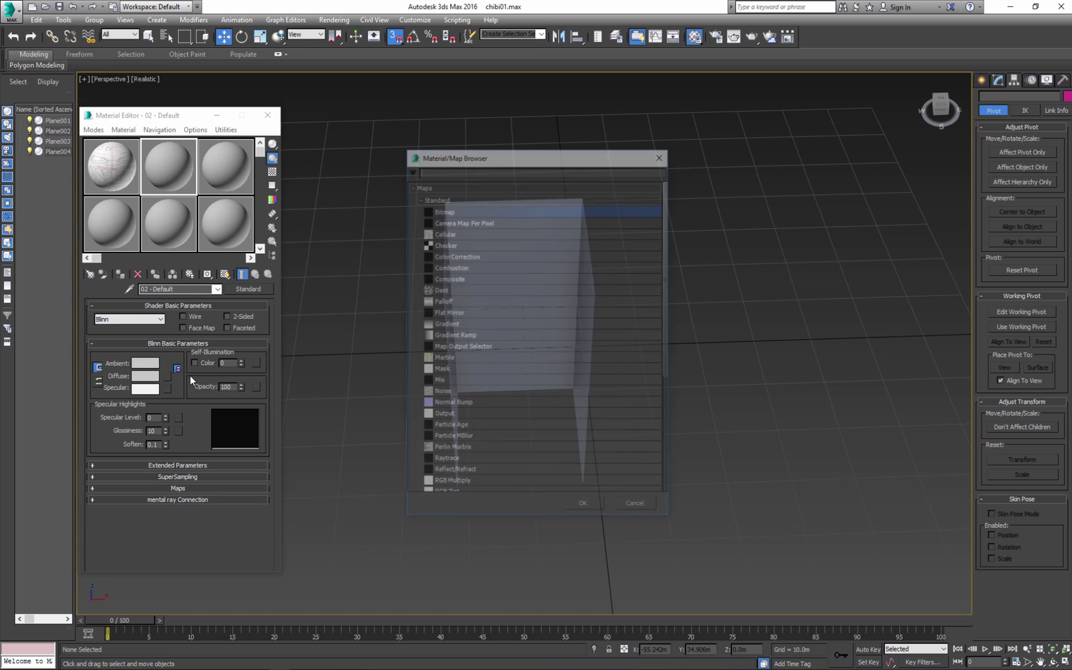
pyautogui.click(578, 503)
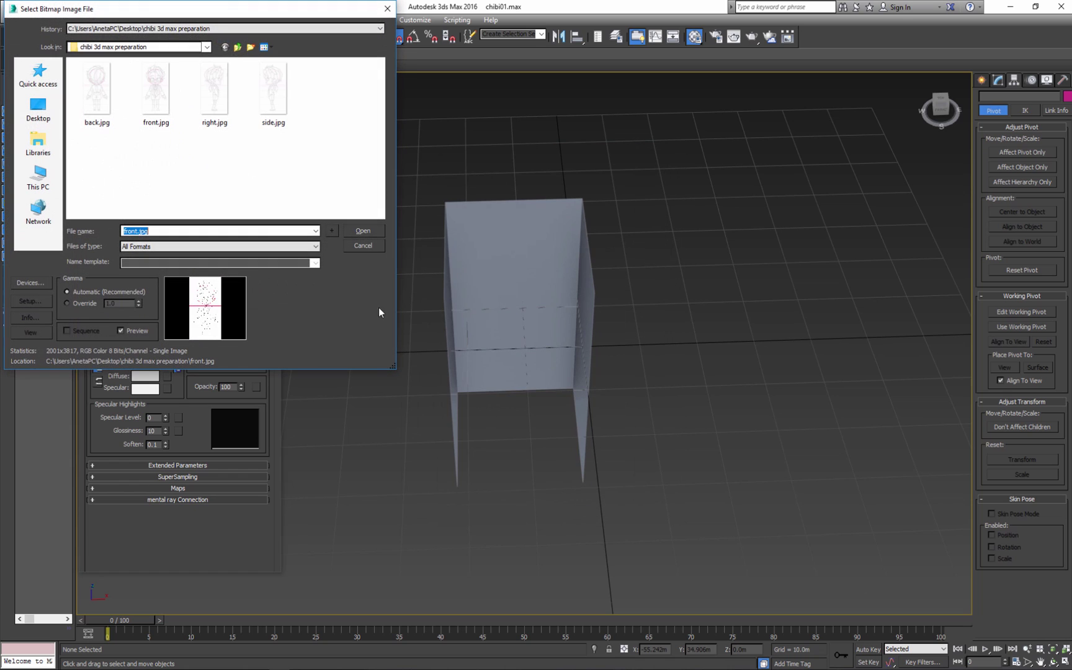
pyautogui.click(109, 111)
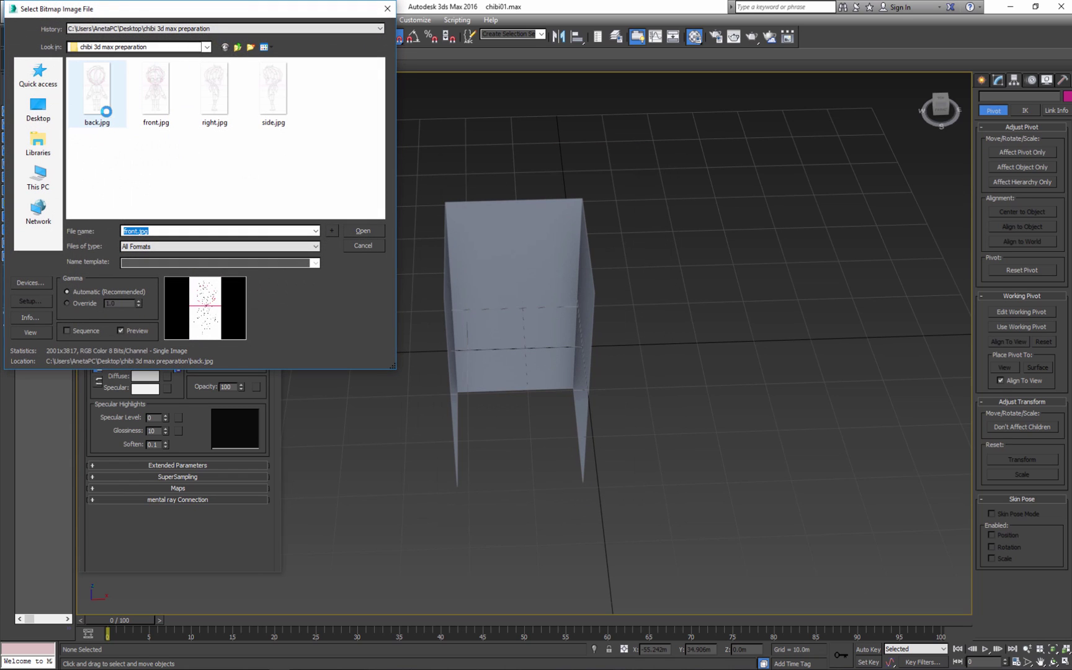
pyautogui.click(366, 229)
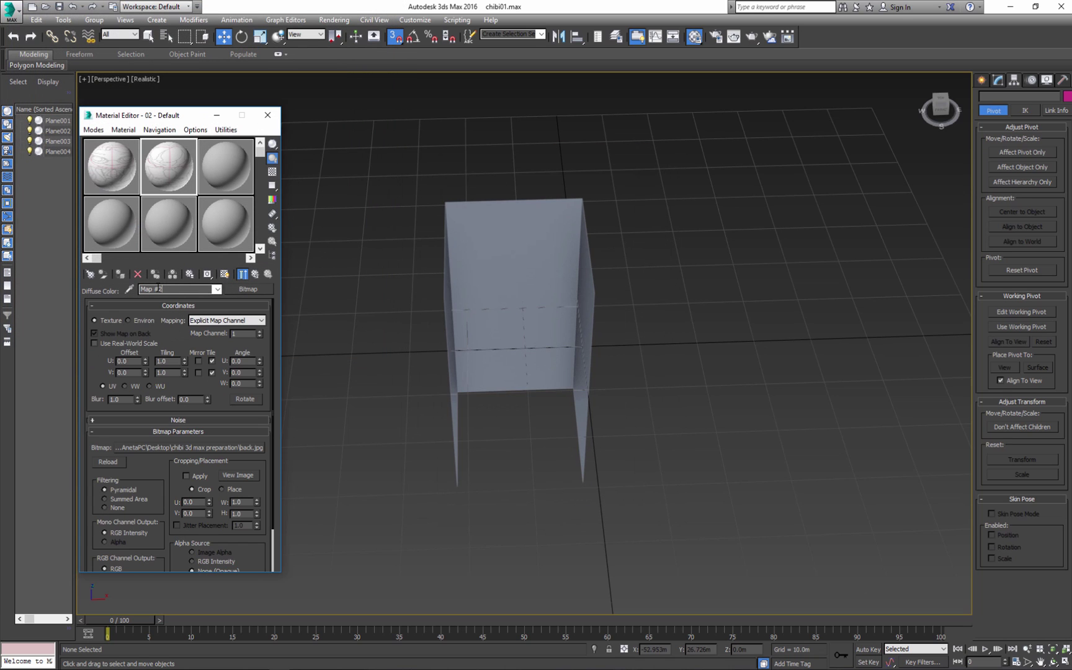
pyautogui.write('back')
# Give material 03 a right.jpg Bitmap diffuse map named right.
pyautogui.click(222, 169)
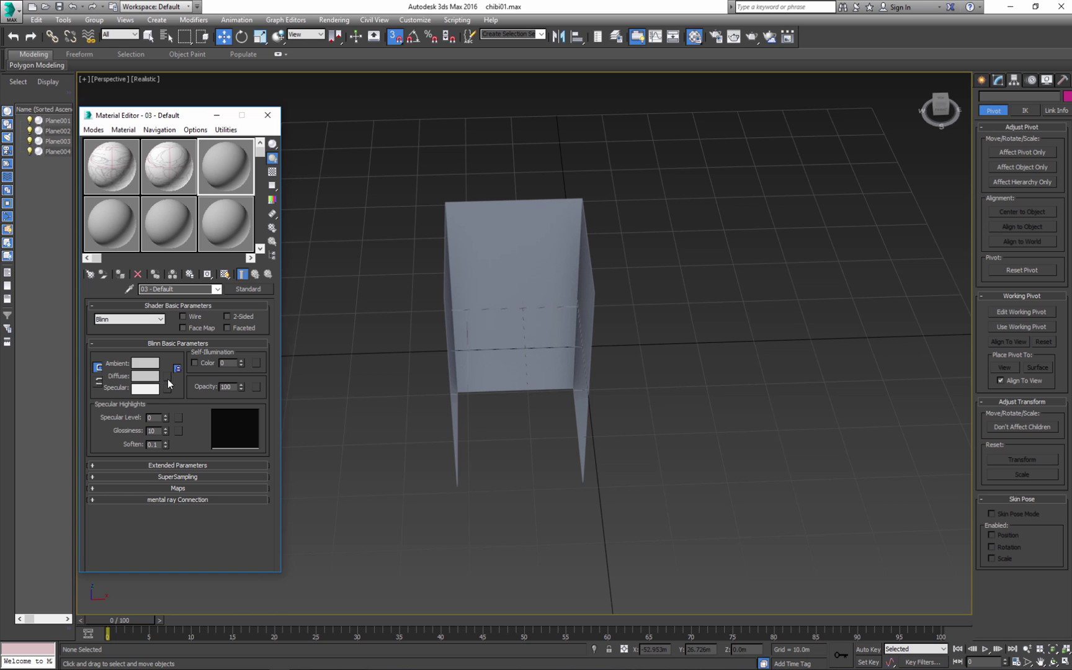
pyautogui.click(167, 377)
pyautogui.click(586, 509)
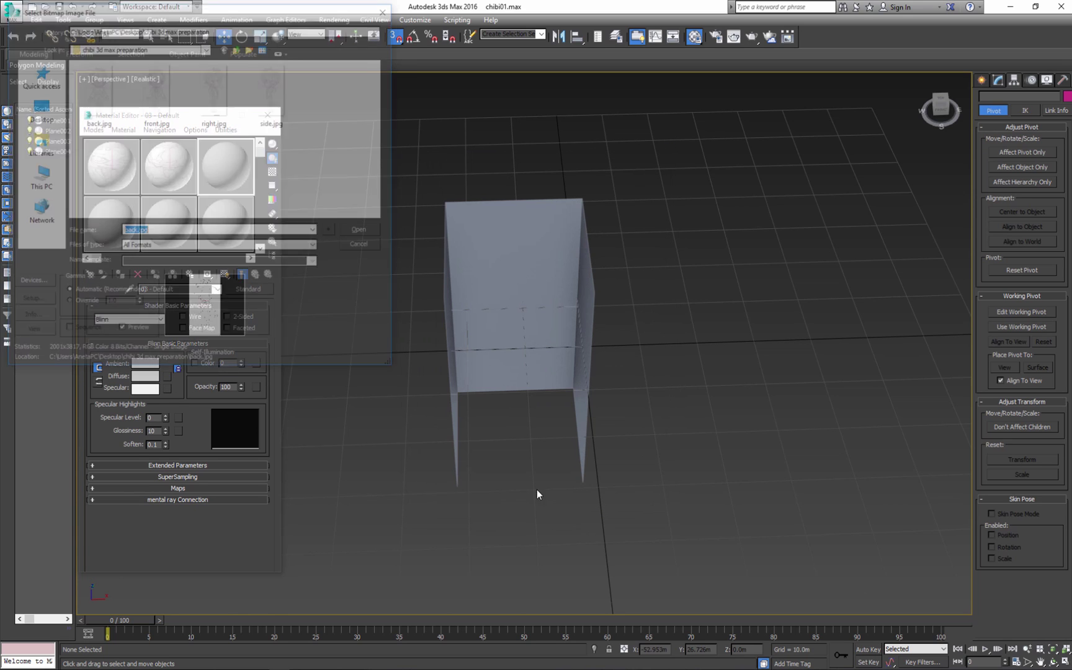
pyautogui.click(221, 131)
pyautogui.click(363, 230)
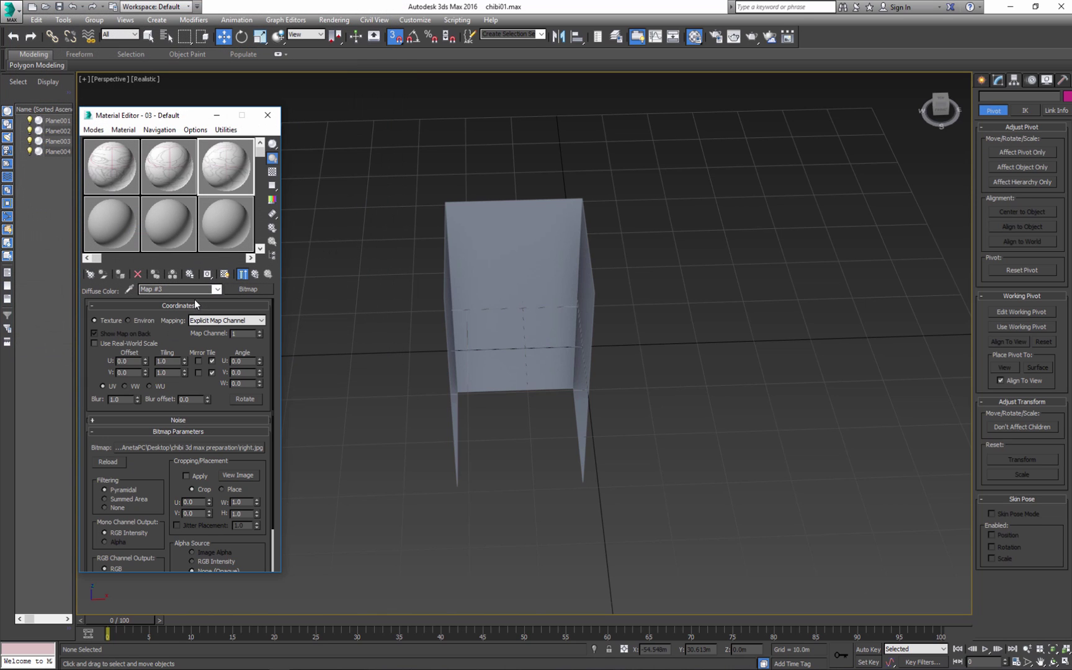
pyautogui.click(171, 289)
pyautogui.write('right')
# Give the fourth material slot a side.jpg Bitmap diffuse map named left.
pyautogui.click(98, 234)
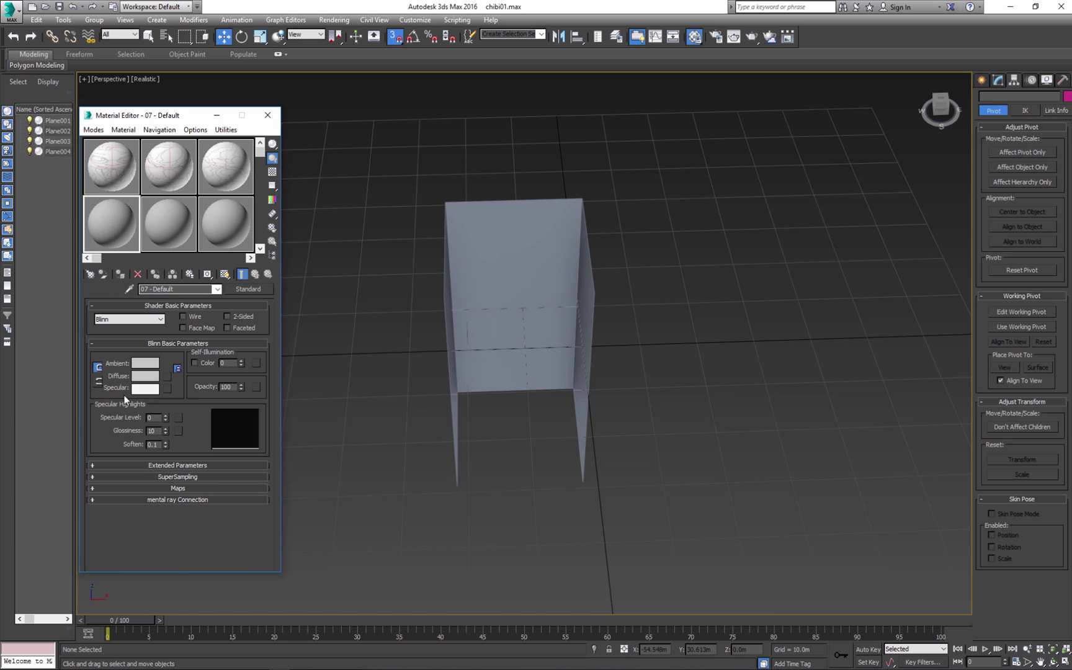
pyautogui.click(168, 375)
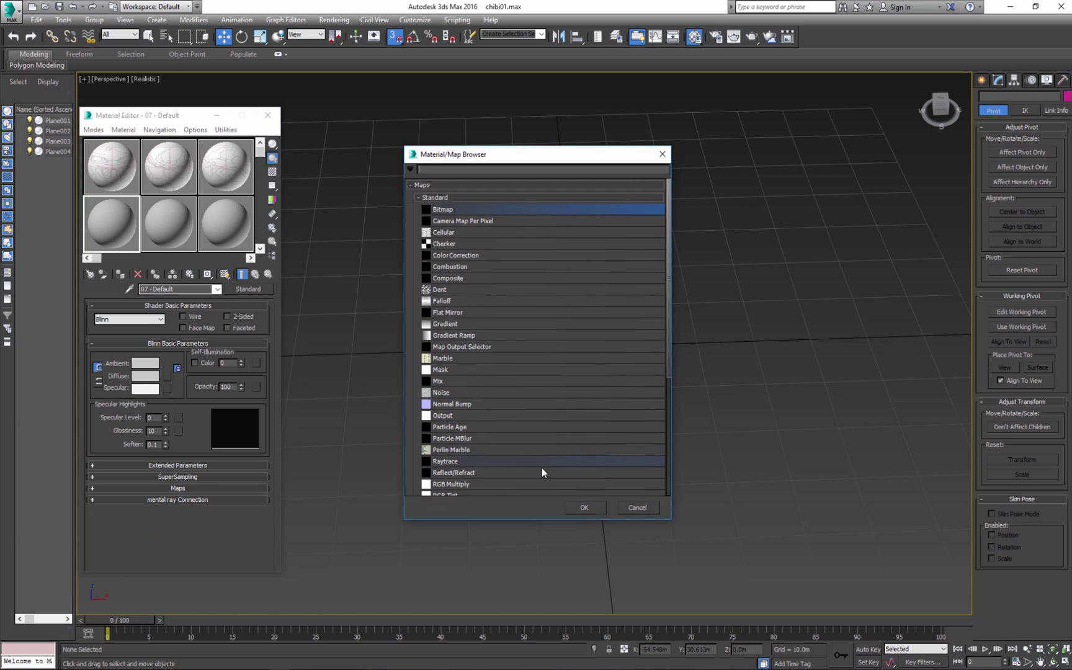
pyautogui.click(575, 511)
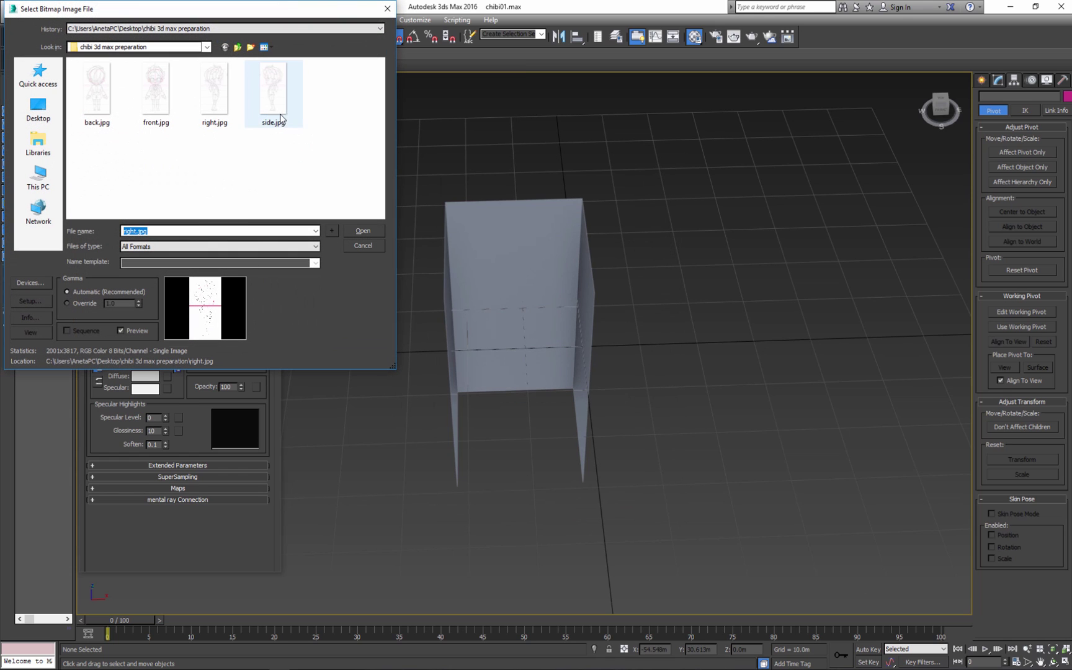
pyautogui.click(281, 117)
pyautogui.click(351, 233)
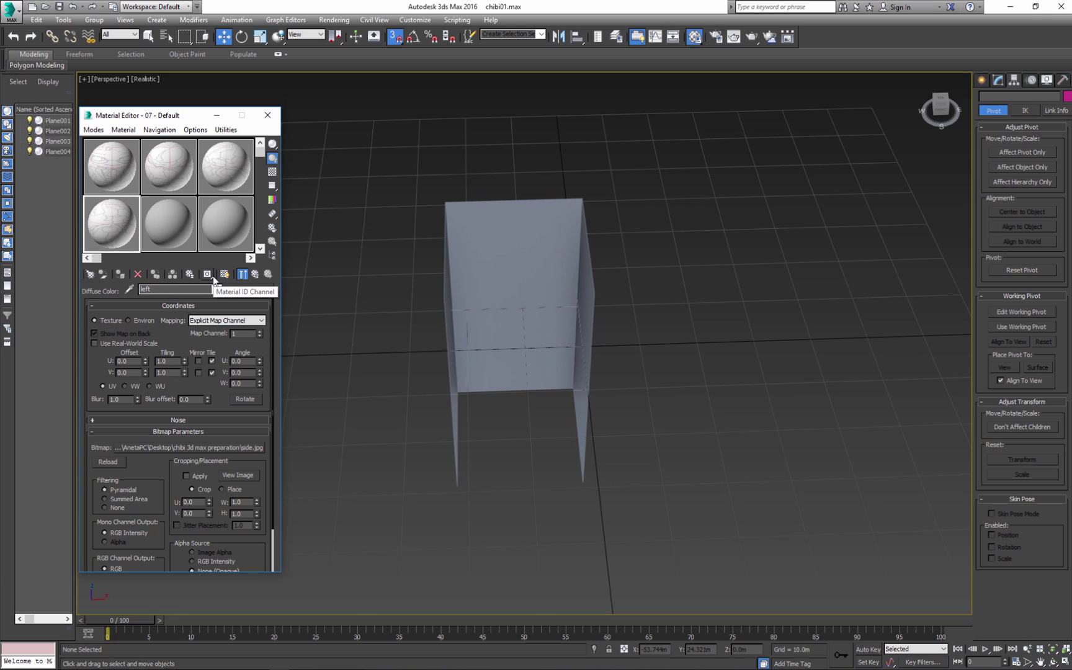
pyautogui.click(155, 218)
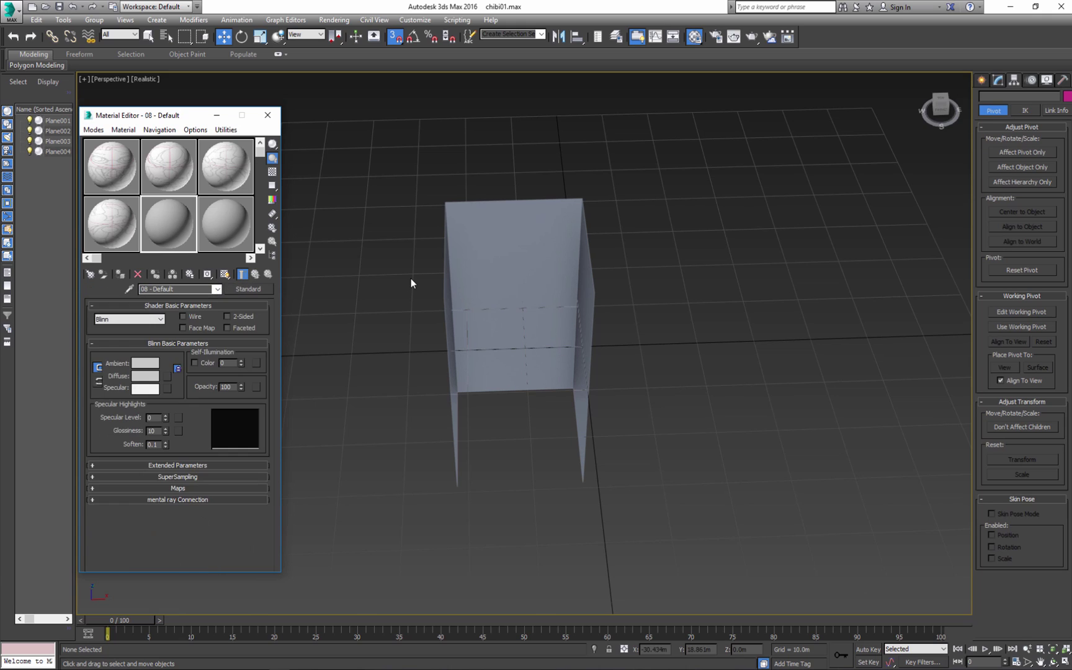
# Switch the Front viewport from wireframe to shaded display.
pyautogui.hotkey('alt', 'w')
pyautogui.click(696, 240)
pyautogui.click(577, 80)
pyautogui.click(586, 101)
pyautogui.scroll(3, 664, 268)
# Assign the front material to Plane001 and show its sketch shaded in the viewport.
pyautogui.click(720, 249)
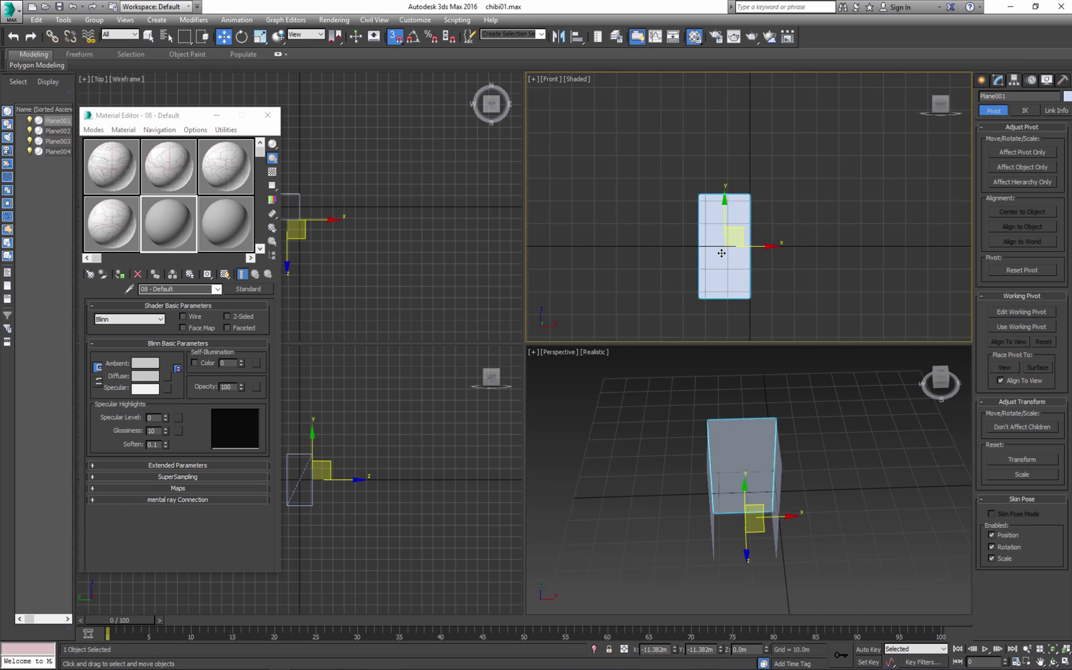
pyautogui.click(112, 178)
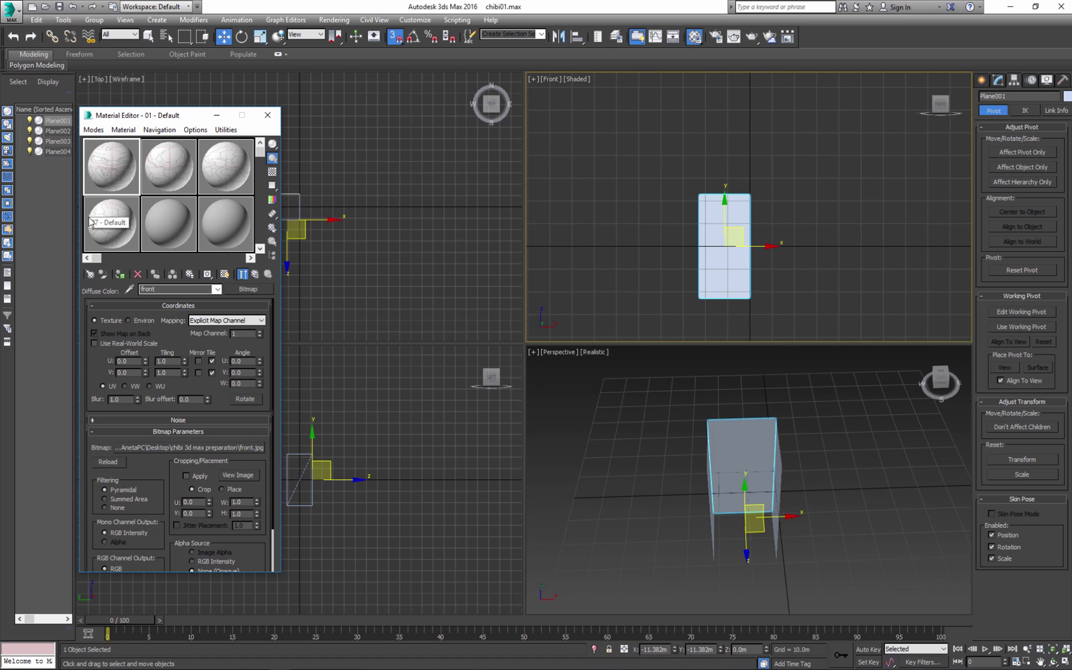
pyautogui.click(120, 274)
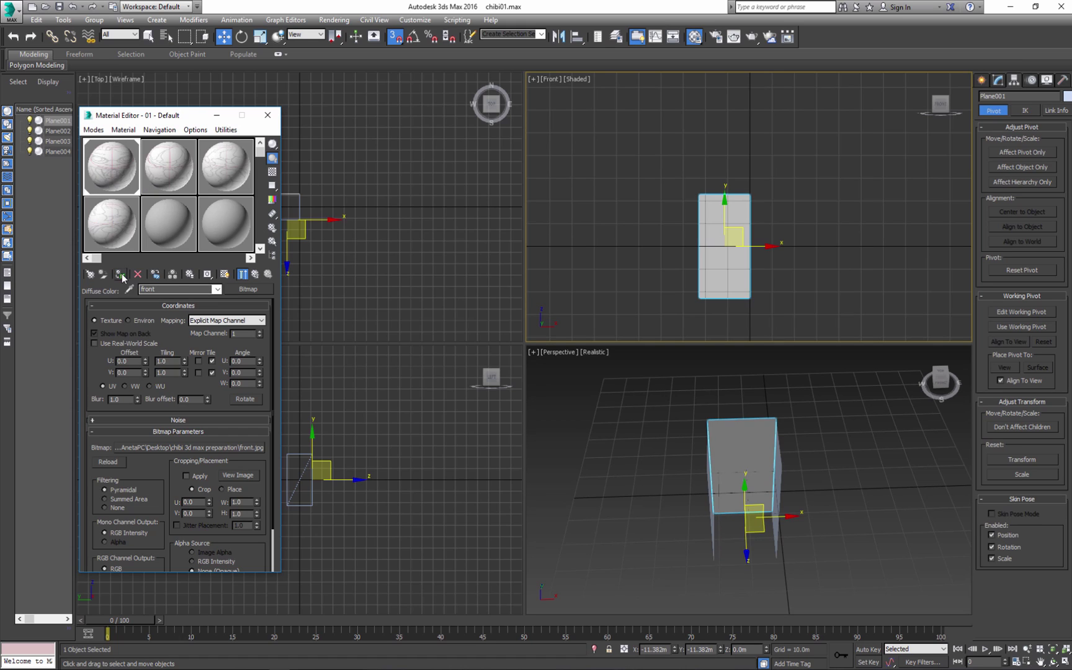
pyautogui.click(225, 274)
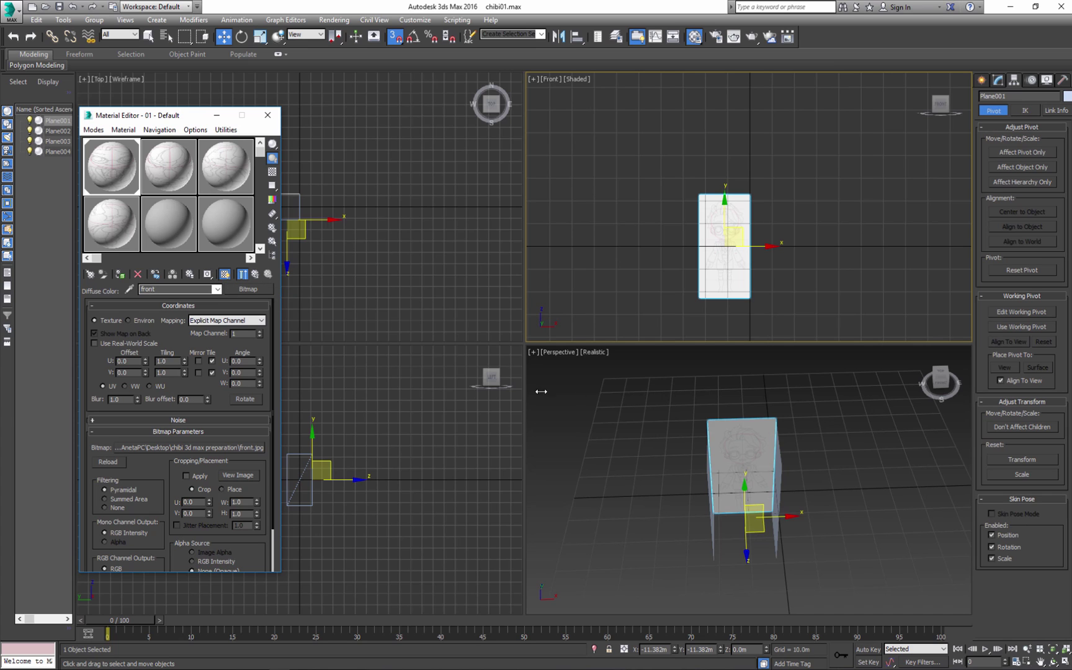
pyautogui.moveTo(630, 400)
pyautogui.mouseDown(button='middle')
pyautogui.moveTo(545, 340)
pyautogui.moveTo(681, 363)
pyautogui.moveTo(639, 402)
pyautogui.mouseUp(button='middle')
pyautogui.hotkey('alt', 'w')
# Assign the back sketch material to Plane003.
pyautogui.click(583, 275)
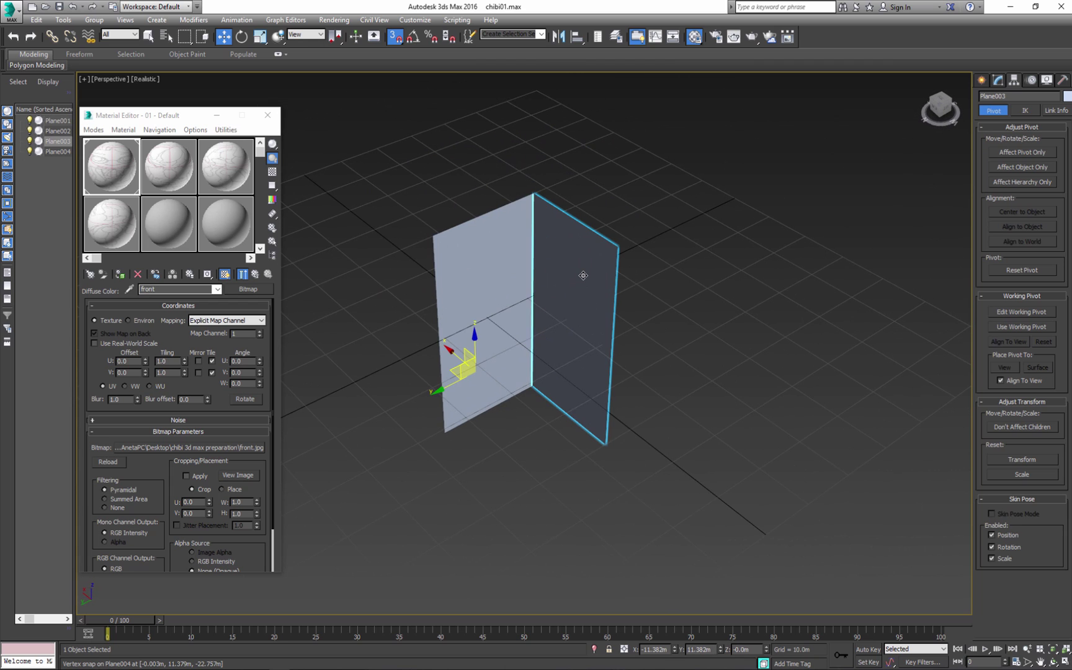
pyautogui.click(153, 186)
pyautogui.click(121, 275)
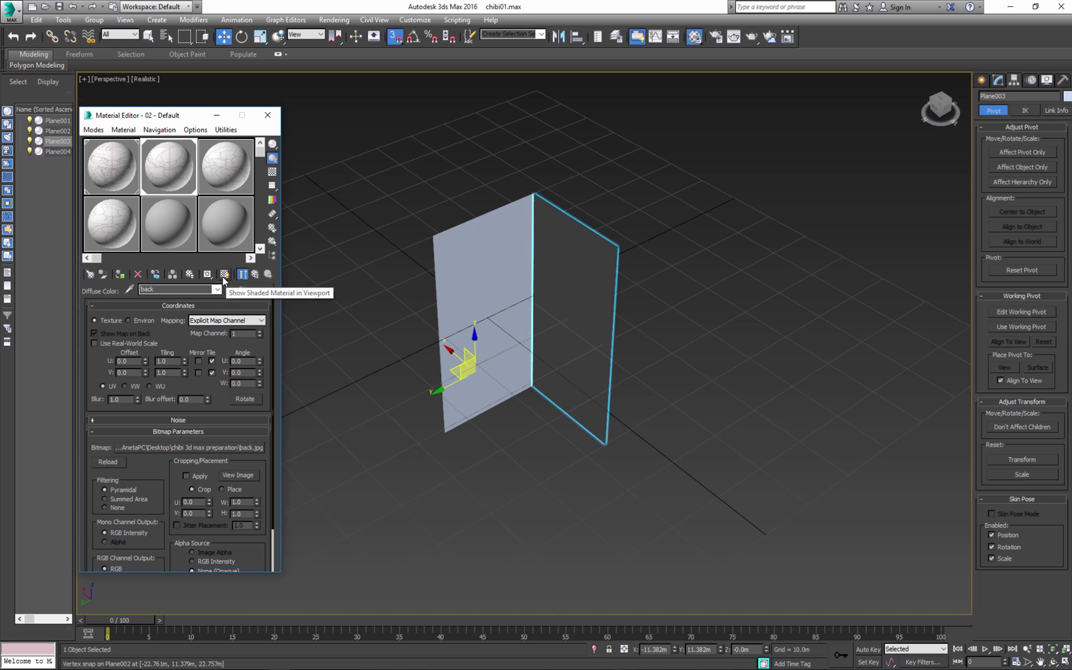
pyautogui.moveTo(406, 294)
pyautogui.keyDown('alt'); pyautogui.mouseDown(button='middle')
pyautogui.moveTo(382, 283)
pyautogui.moveTo(400, 290)
pyautogui.mouseUp(button='middle'); pyautogui.keyUp('alt')
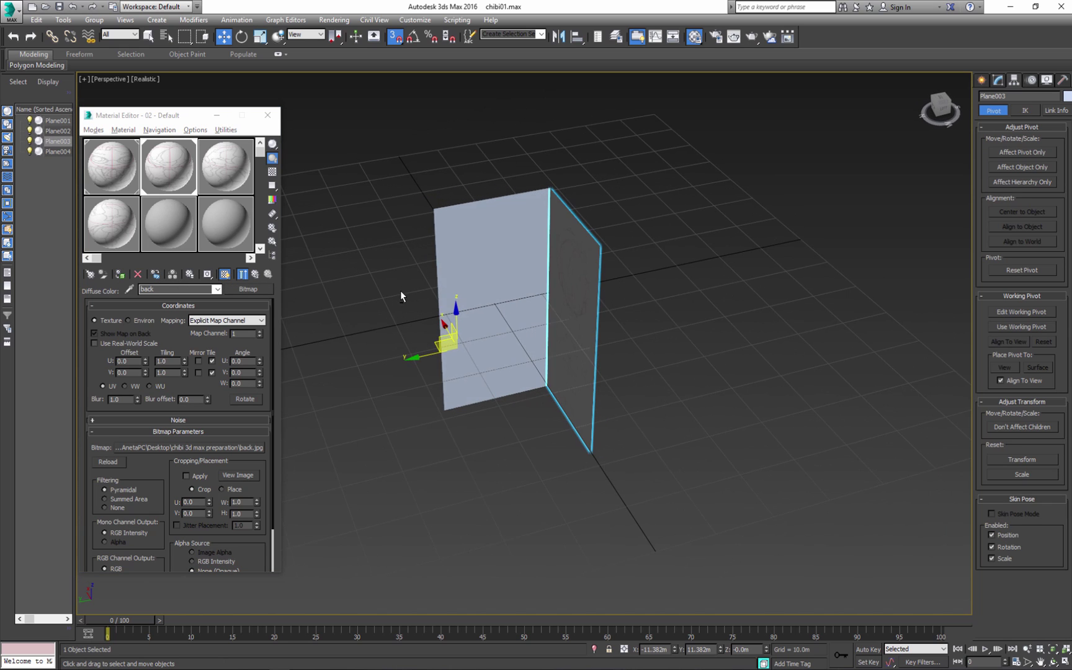
# Assign the right material to Plane004 and show its right.jpg sketch in the viewport.
pyautogui.click(458, 288)
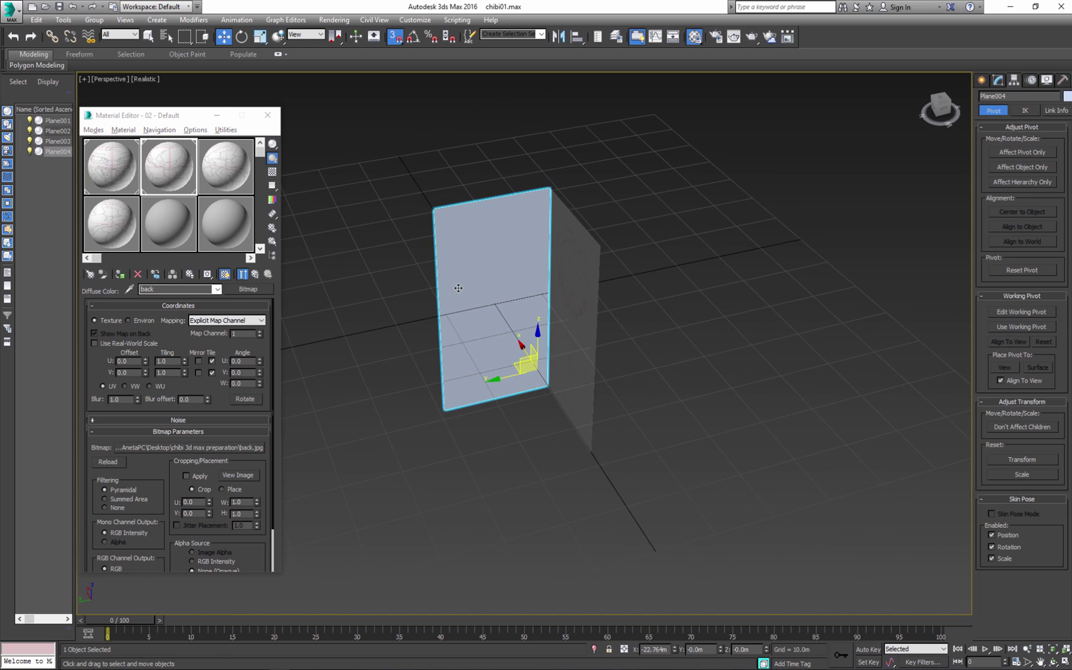
pyautogui.click(217, 181)
pyautogui.click(121, 275)
pyautogui.click(224, 274)
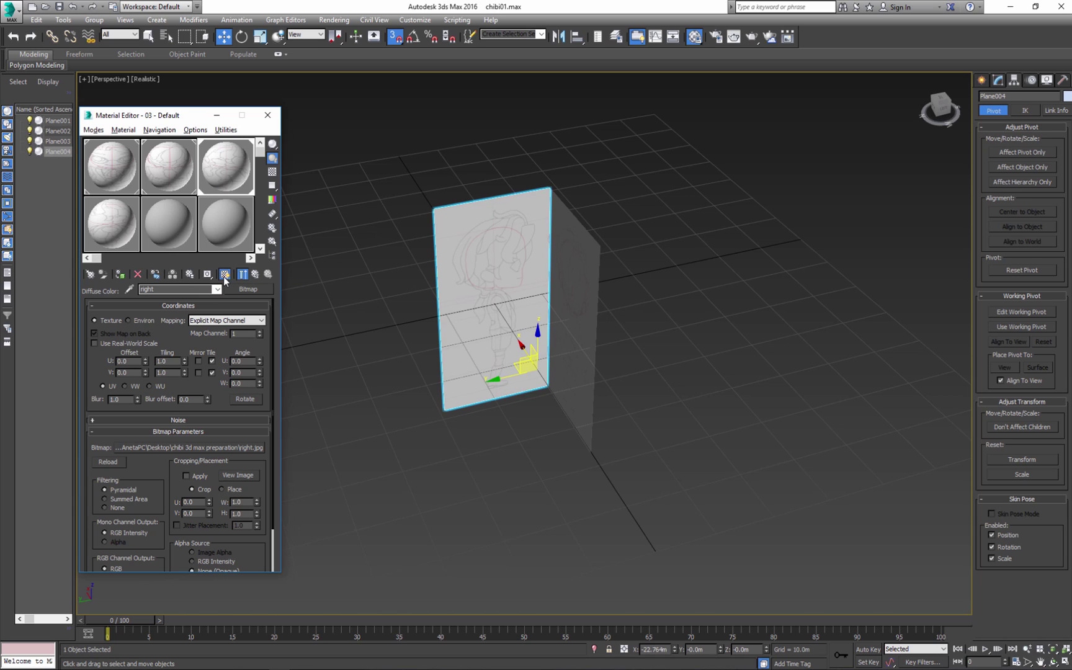
# Assign the left material to Plane002 and show its side.jpg sketch in the viewport.
pyautogui.keyDown('alt'); pyautogui.moveTo(295, 296); pyautogui.dragTo(572, 286, button='middle'); pyautogui.keyUp('alt')
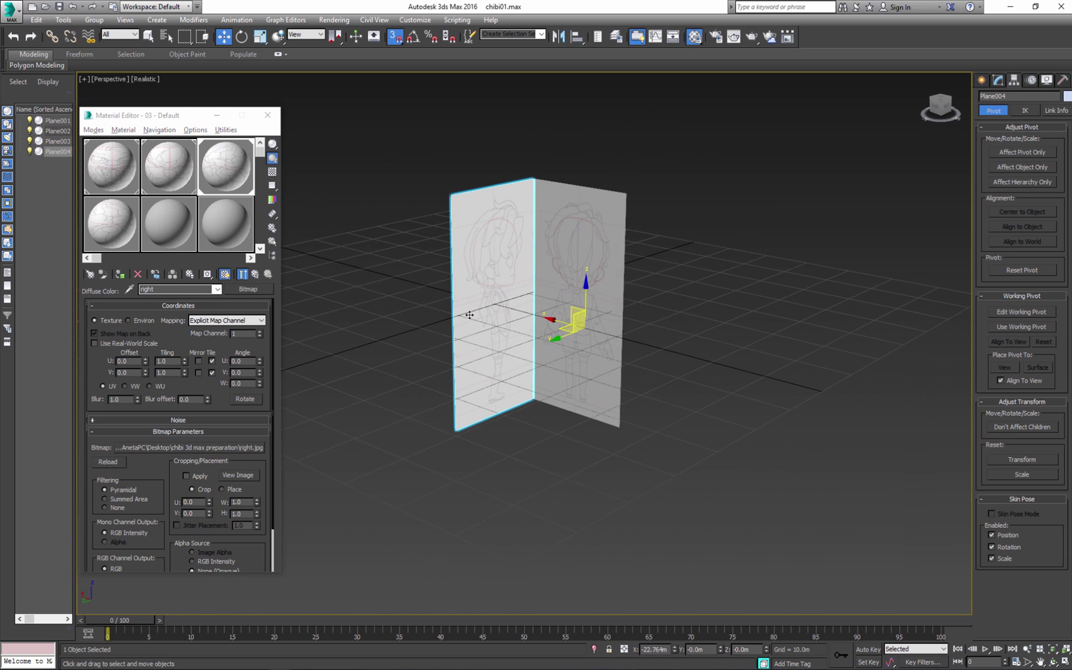
pyautogui.keyDown('alt'); pyautogui.moveTo(497, 267); pyautogui.dragTo(588, 341, button='middle'); pyautogui.keyUp('alt')
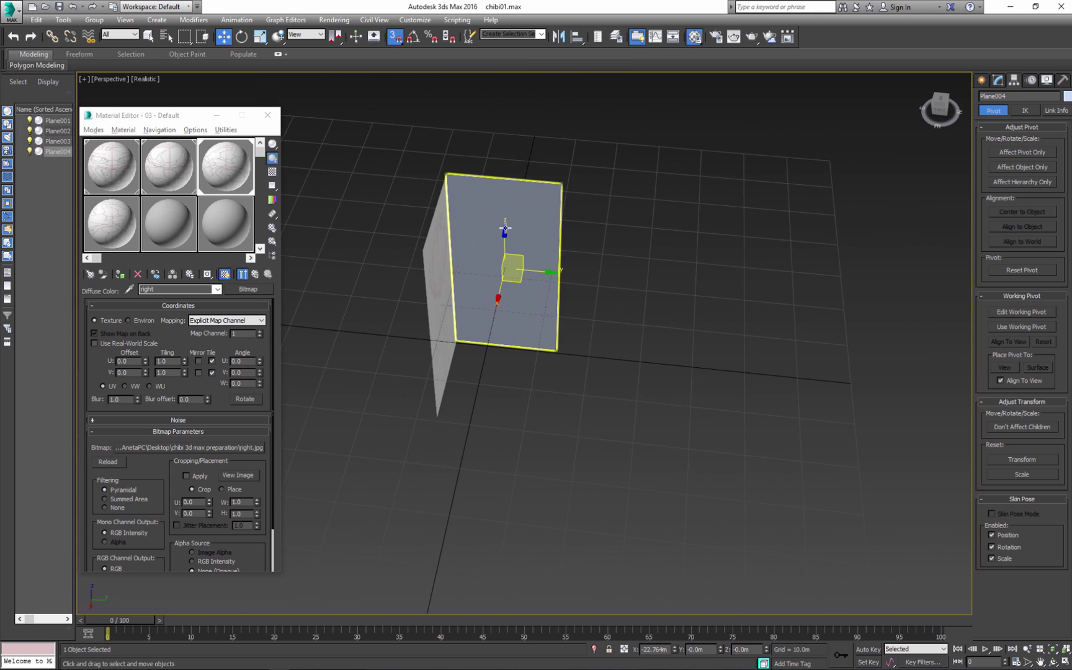
pyautogui.click(534, 298)
pyautogui.click(114, 226)
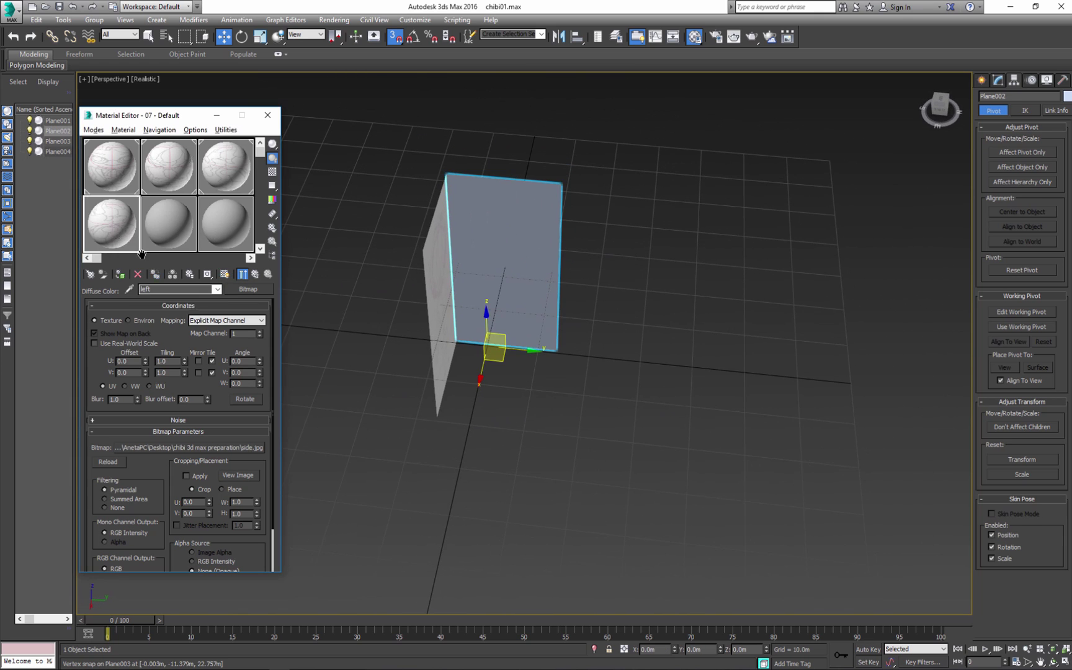
pyautogui.click(121, 275)
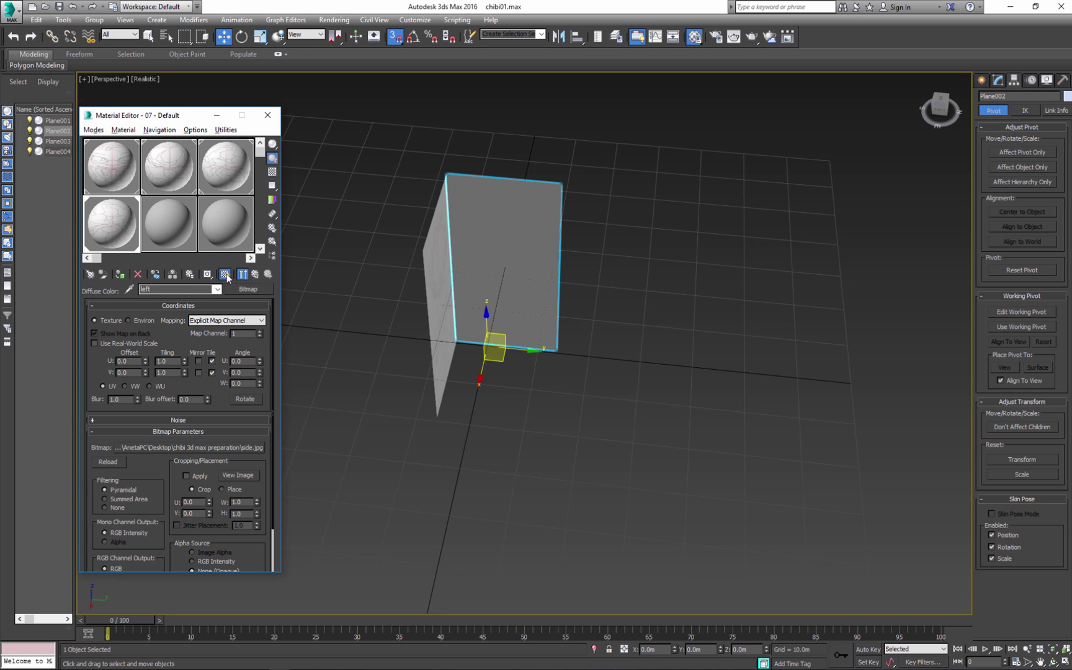
pyautogui.click(225, 274)
pyautogui.keyDown('alt'); pyautogui.moveTo(576, 275); pyautogui.dragTo(602, 265, button='middle'); pyautogui.keyUp('alt')
# Close the Material Editor and select all four reference planes.
pyautogui.click(267, 115)
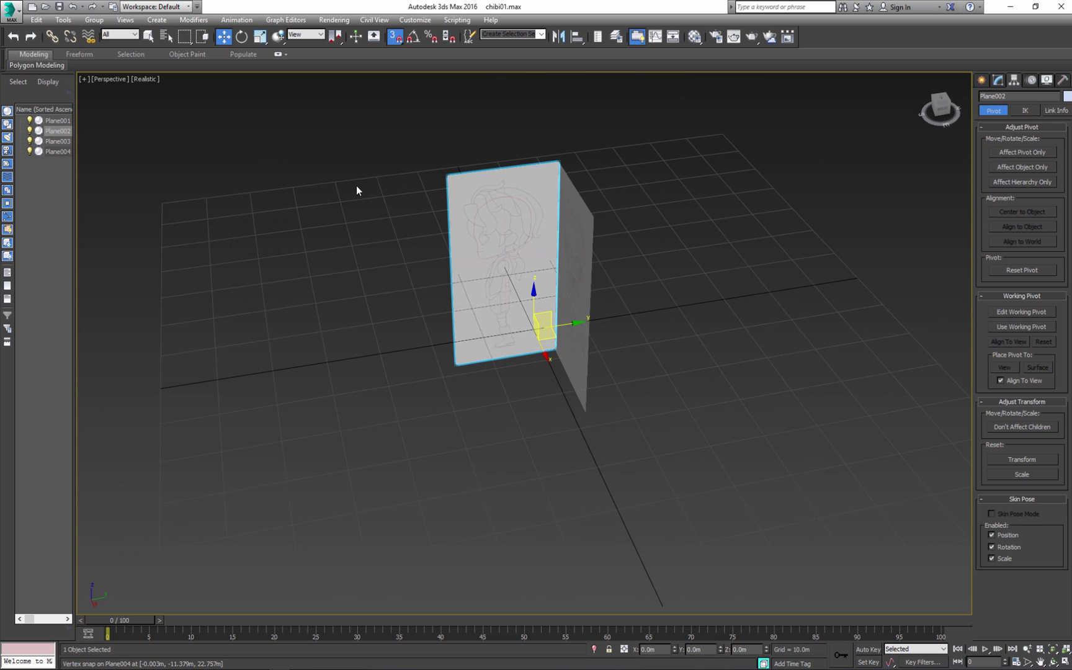
pyautogui.keyDown('alt'); pyautogui.moveTo(354, 184); pyautogui.dragTo(469, 352, button='middle'); pyautogui.keyUp('alt')
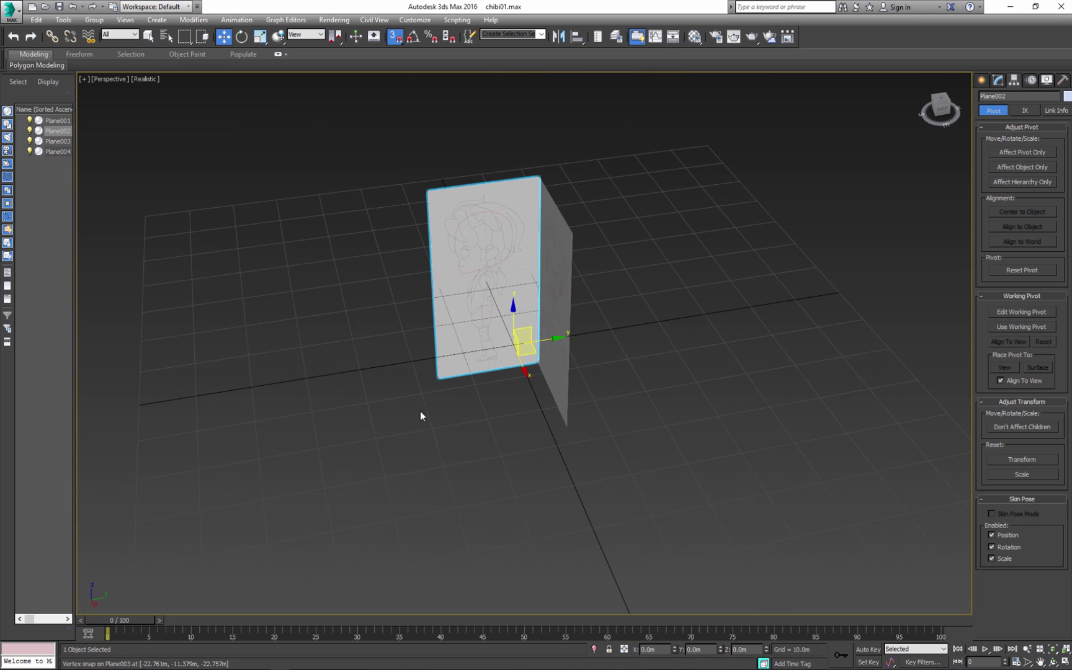
pyautogui.keyDown('alt'); pyautogui.moveTo(461, 427); pyautogui.dragTo(446, 283, button='middle'); pyautogui.keyUp('alt')
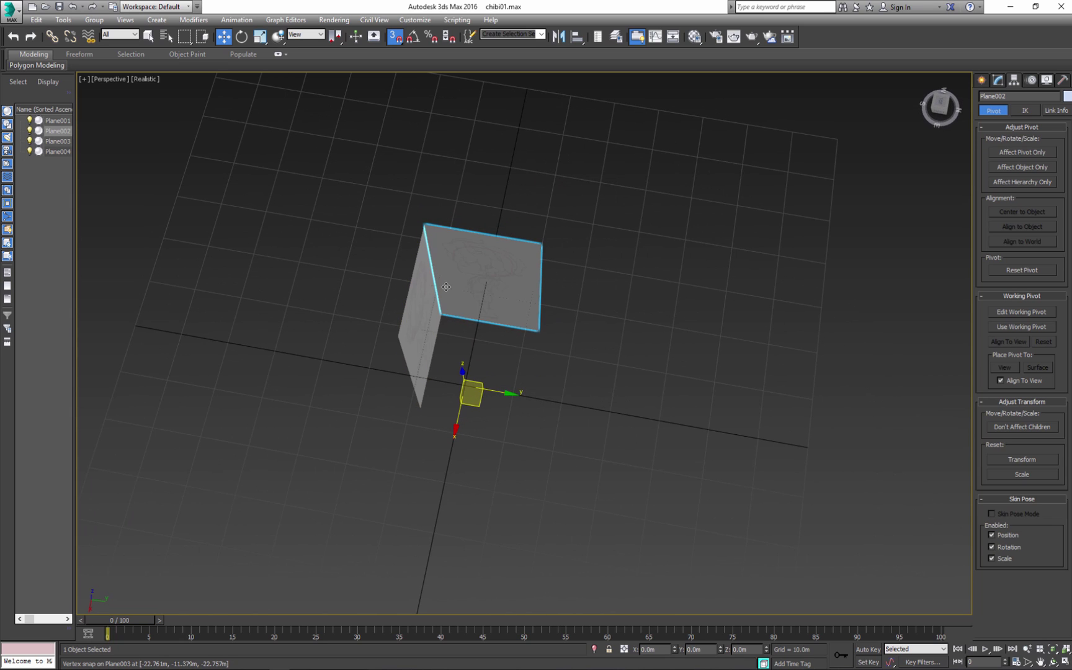
pyautogui.keyDown('ctrl'); pyautogui.click(428, 296); pyautogui.keyUp('ctrl')
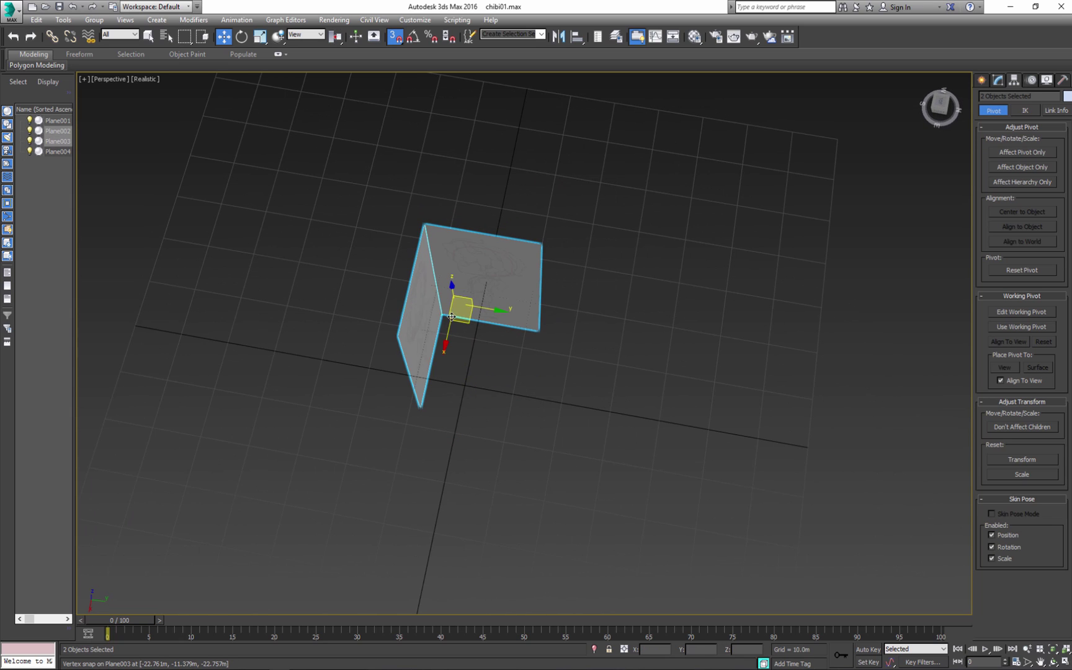
pyautogui.keyDown('alt'); pyautogui.moveTo(452, 317); pyautogui.dragTo(555, 318, button='middle'); pyautogui.keyUp('alt')
pyautogui.keyDown('ctrl'); pyautogui.click(509, 236); pyautogui.keyUp('ctrl')
pyautogui.keyDown('alt'); pyautogui.moveTo(506, 259); pyautogui.dragTo(581, 267, button='middle'); pyautogui.keyUp('alt')
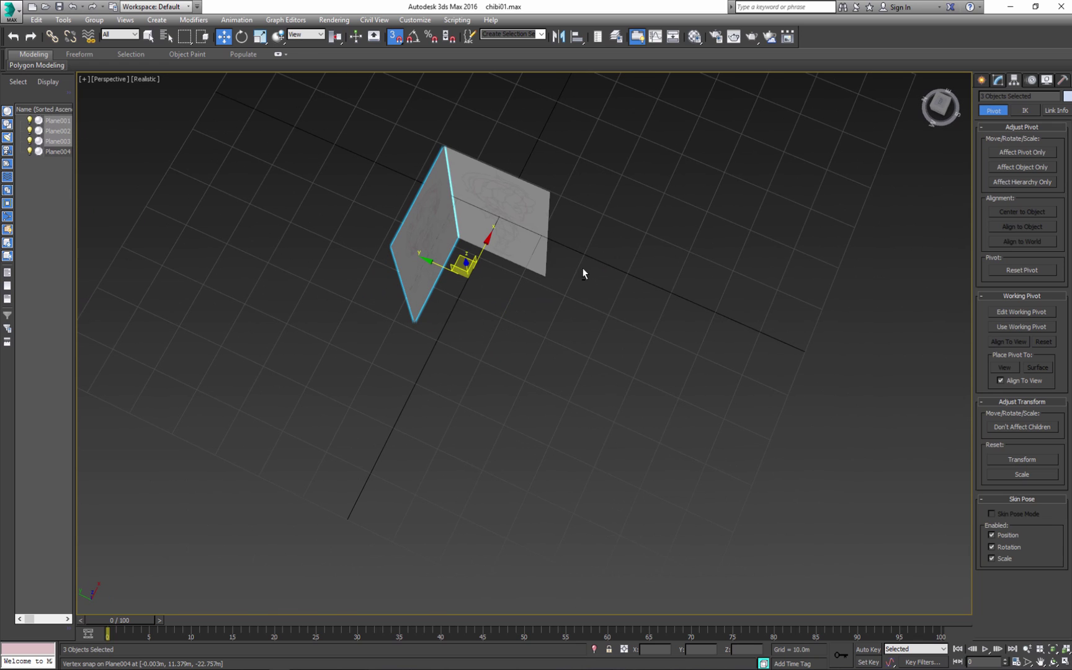
pyautogui.keyDown('ctrl'); pyautogui.click(503, 211); pyautogui.keyUp('ctrl')
pyautogui.keyDown('alt'); pyautogui.moveTo(503, 211); pyautogui.dragTo(559, 297, button='middle'); pyautogui.keyUp('alt')
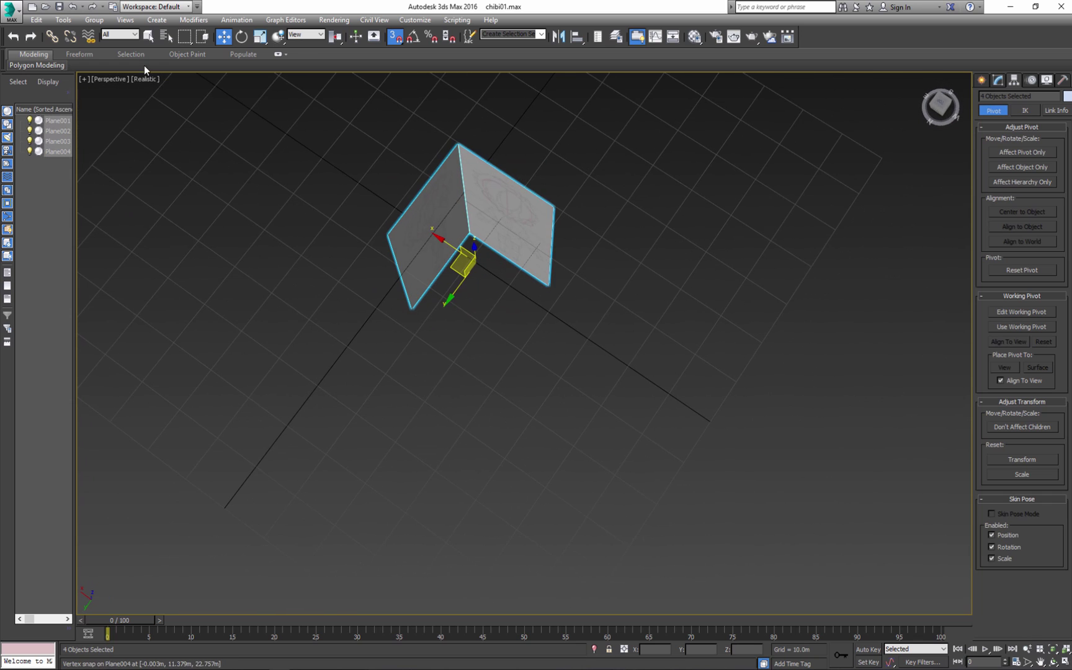
# Group the four selected planes under the name Group001.
pyautogui.click(96, 19)
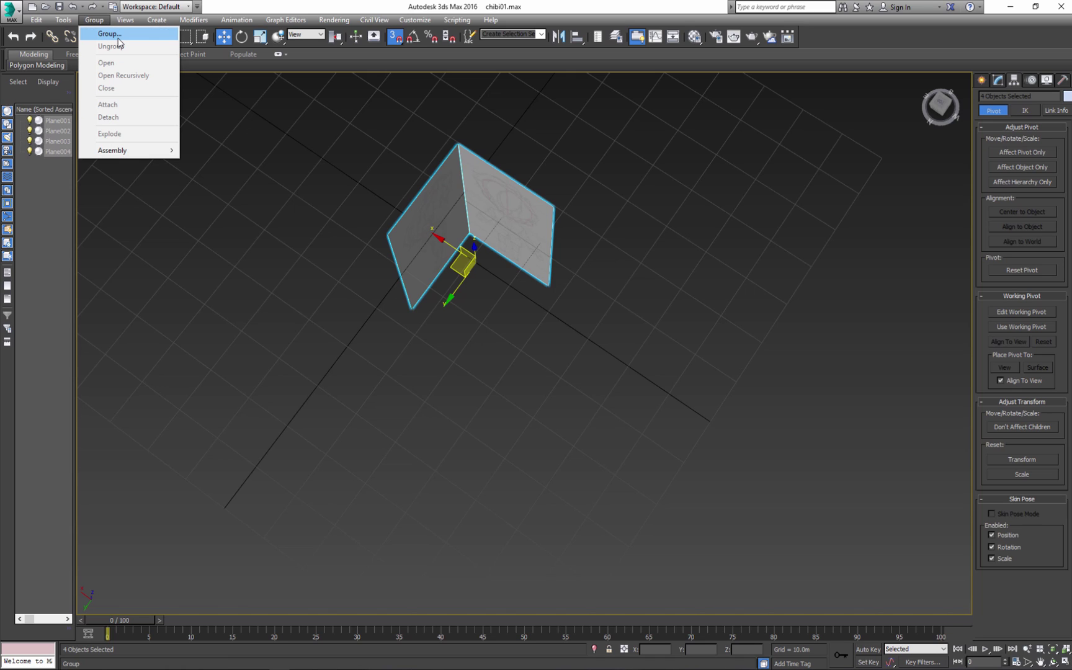
pyautogui.click(118, 38)
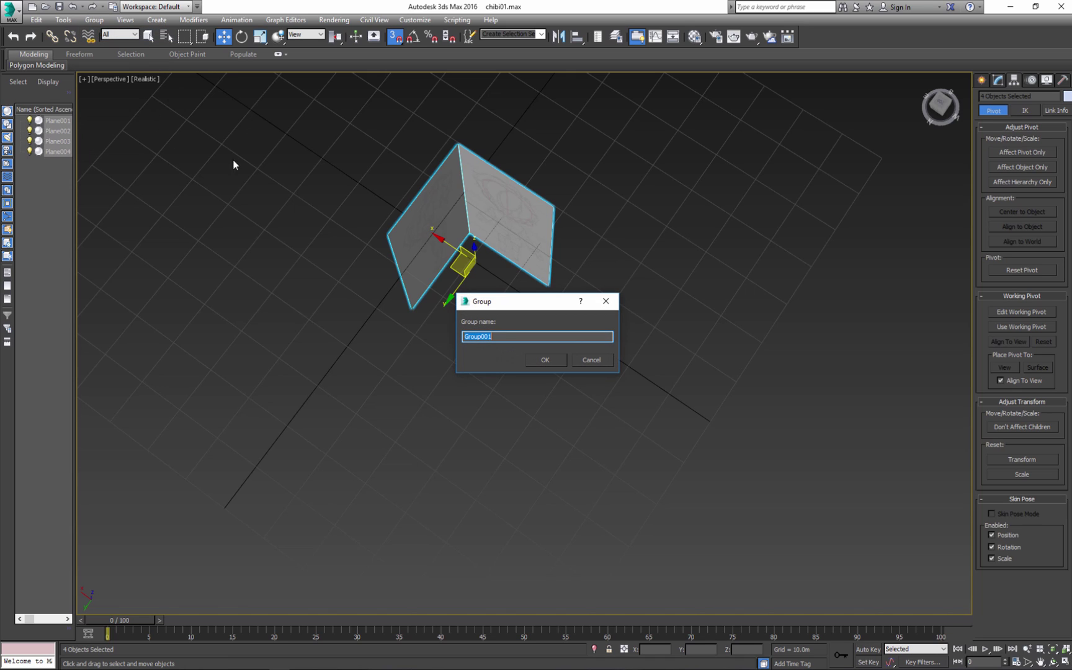
pyautogui.click(555, 363)
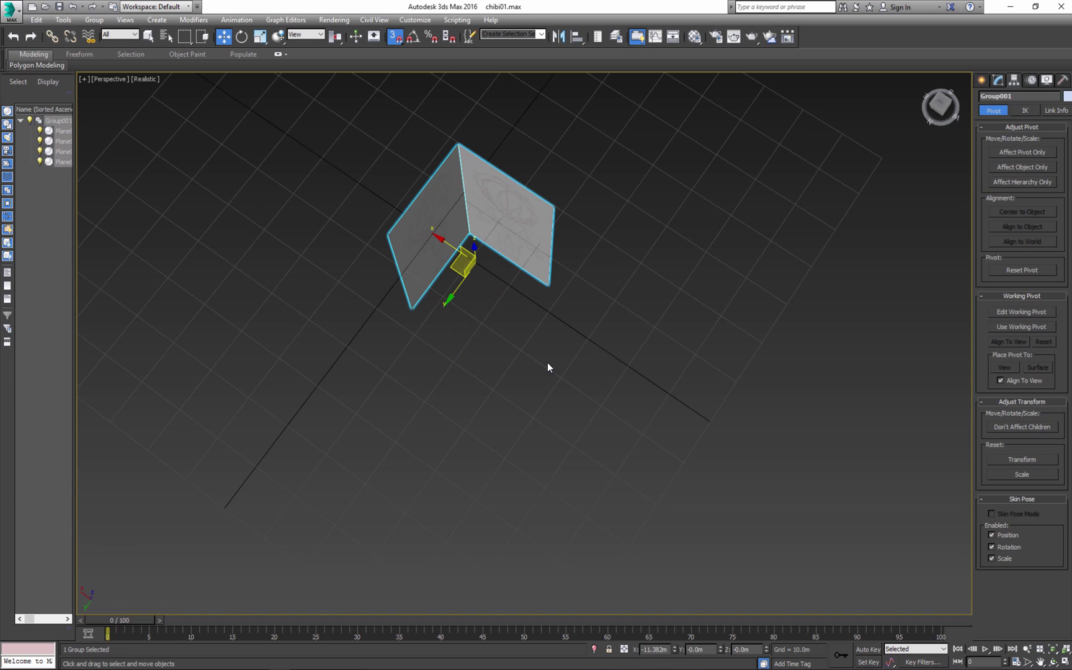
pyautogui.keyDown('alt'); pyautogui.moveTo(548, 366); pyautogui.dragTo(476, 347, button='middle'); pyautogui.keyUp('alt')
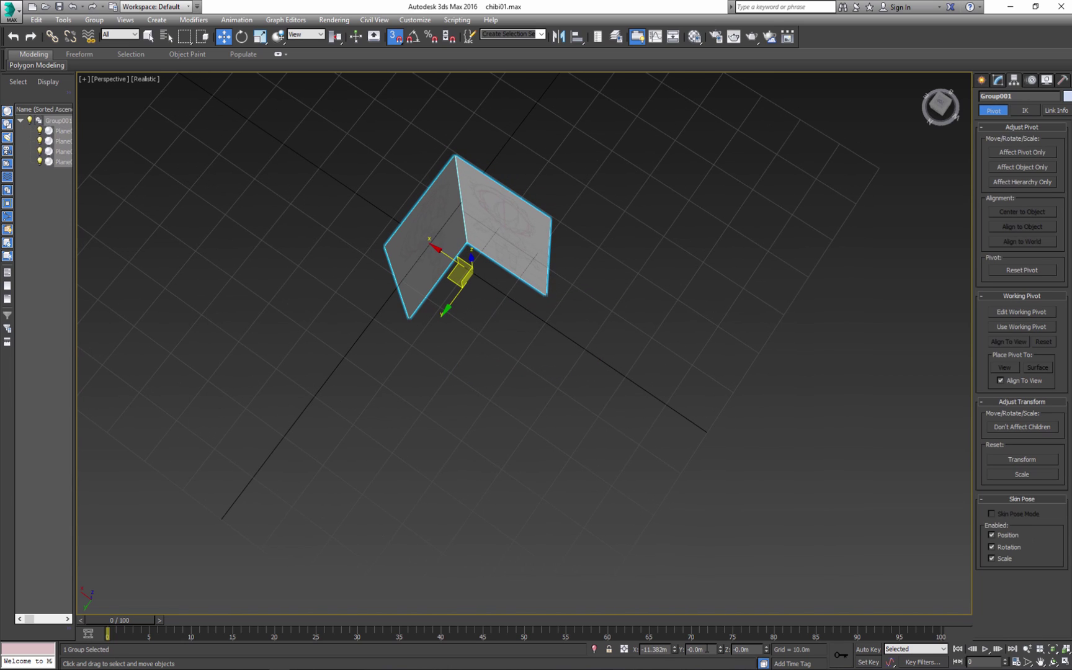
# Move Group001 to X 0, Y 0 at the world origin.
pyautogui.click(654, 649)
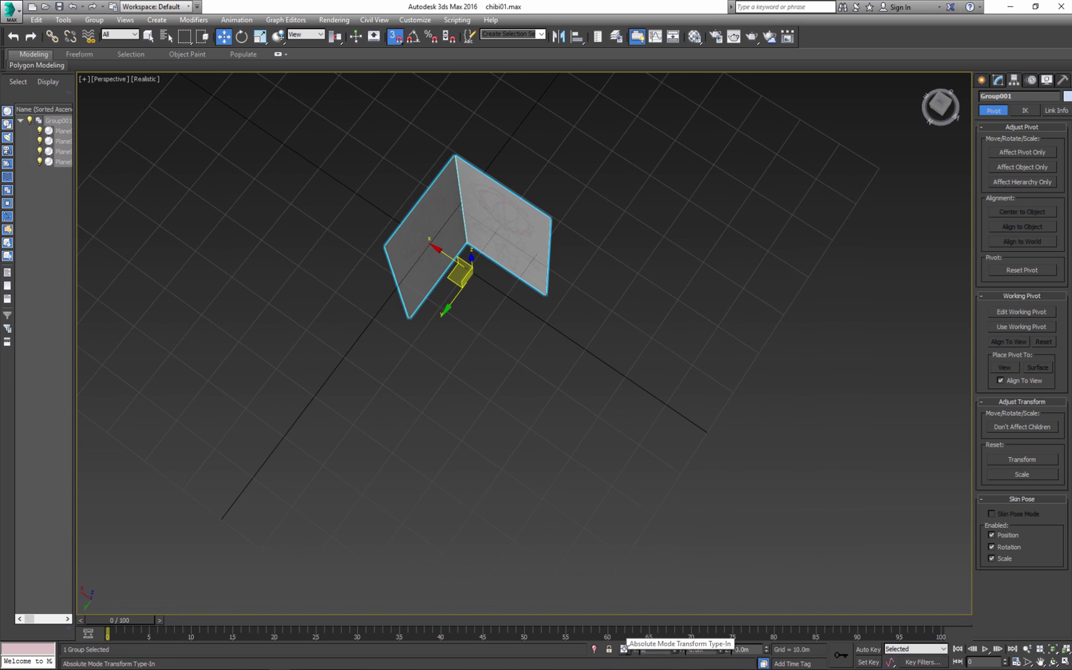
pyautogui.press('Return')
pyautogui.moveTo(610, 543); pyautogui.dragTo(482, 346, button='middle')
pyautogui.hotkey('alt', 'w')
# In the Left view with snaps off, raise the group to Z 23.328m above the grid.
pyautogui.rightClick(443, 431)
pyautogui.hotkey('alt', 'w')
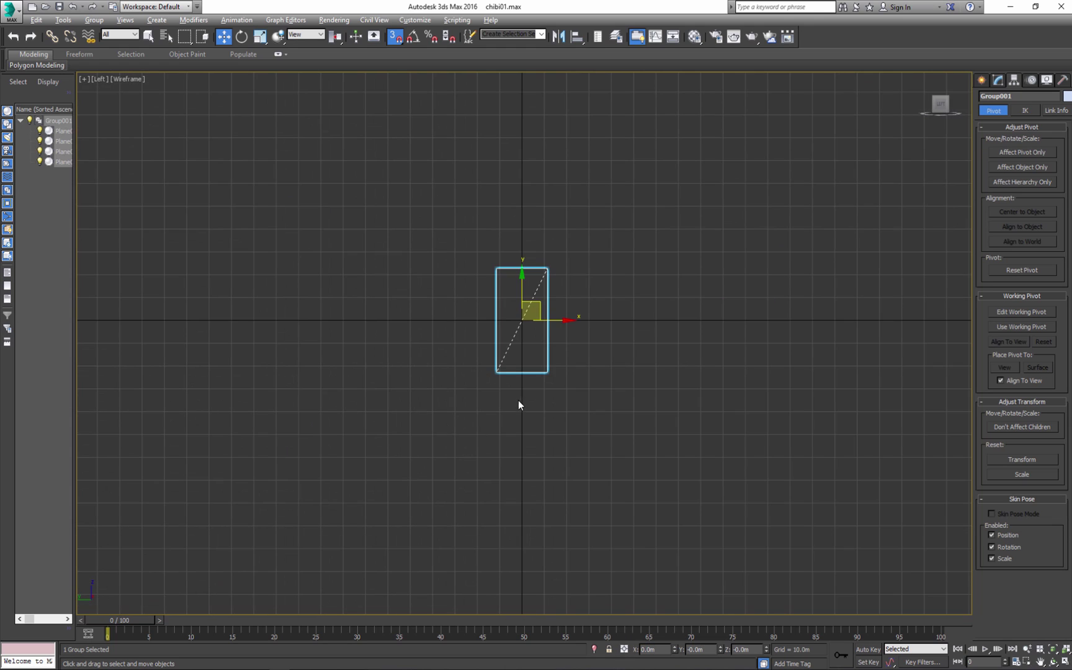
pyautogui.moveTo(521, 402); pyautogui.dragTo(512, 454, button='middle')
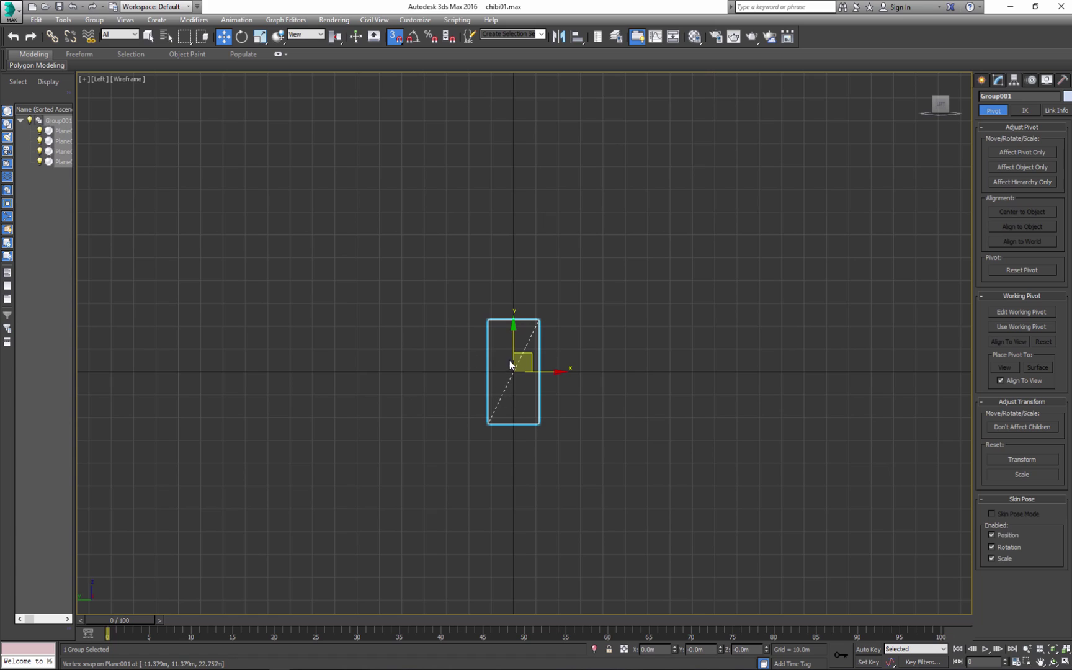
pyautogui.press('s')
pyautogui.moveTo(510, 336); pyautogui.dragTo(518, 274)
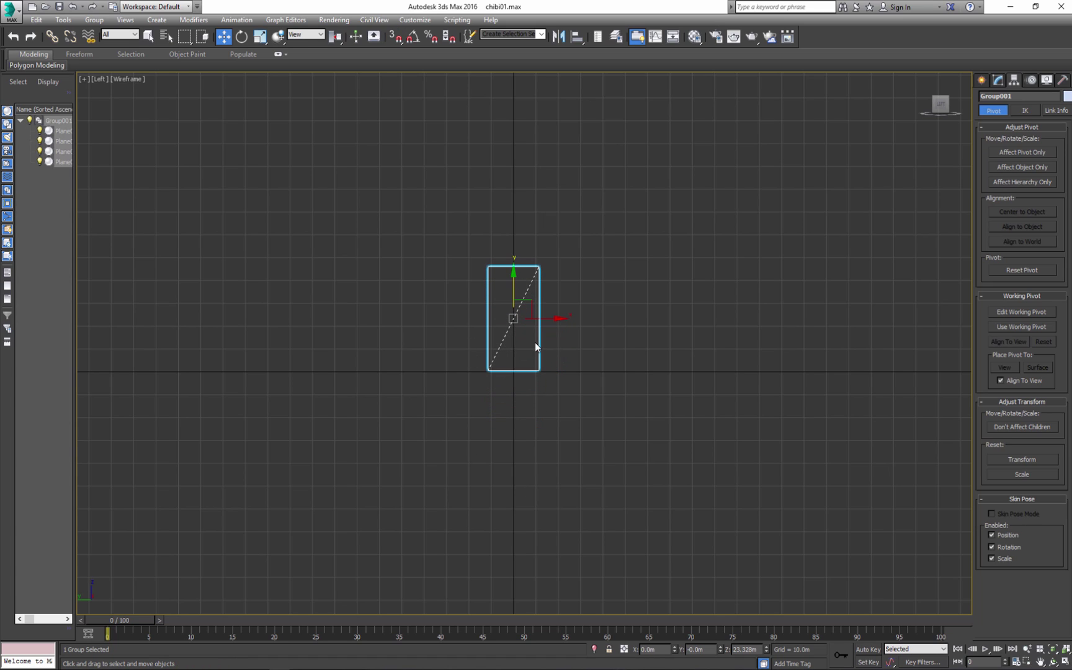
pyautogui.press('p')
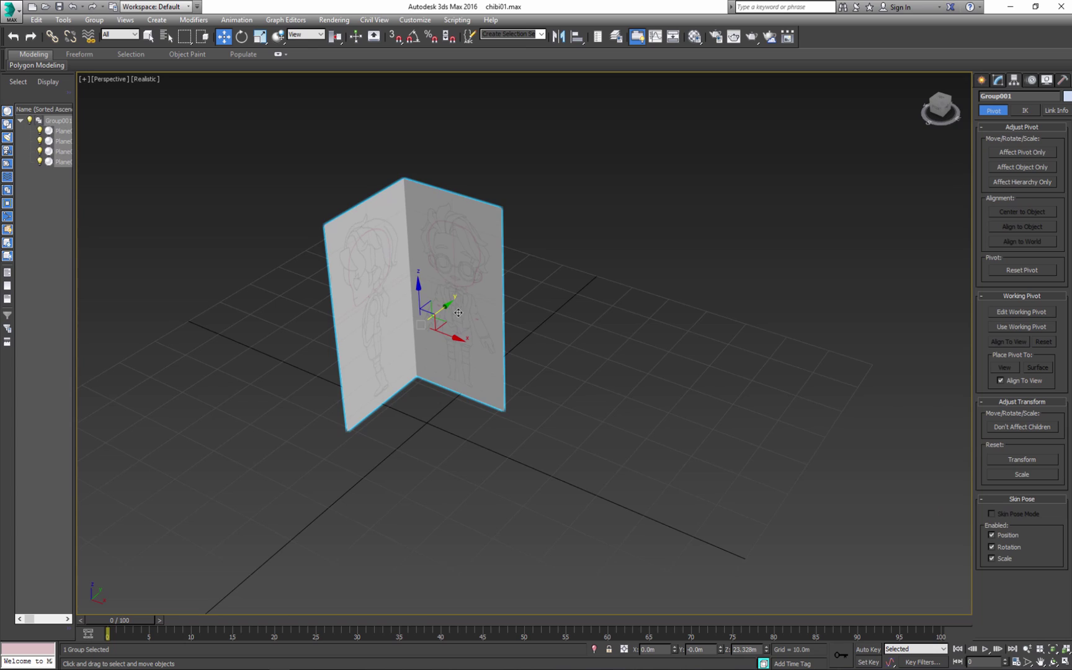
# Freeze Group001 with Freeze Selection from the right-click quad menu.
pyautogui.rightClick(444, 276)
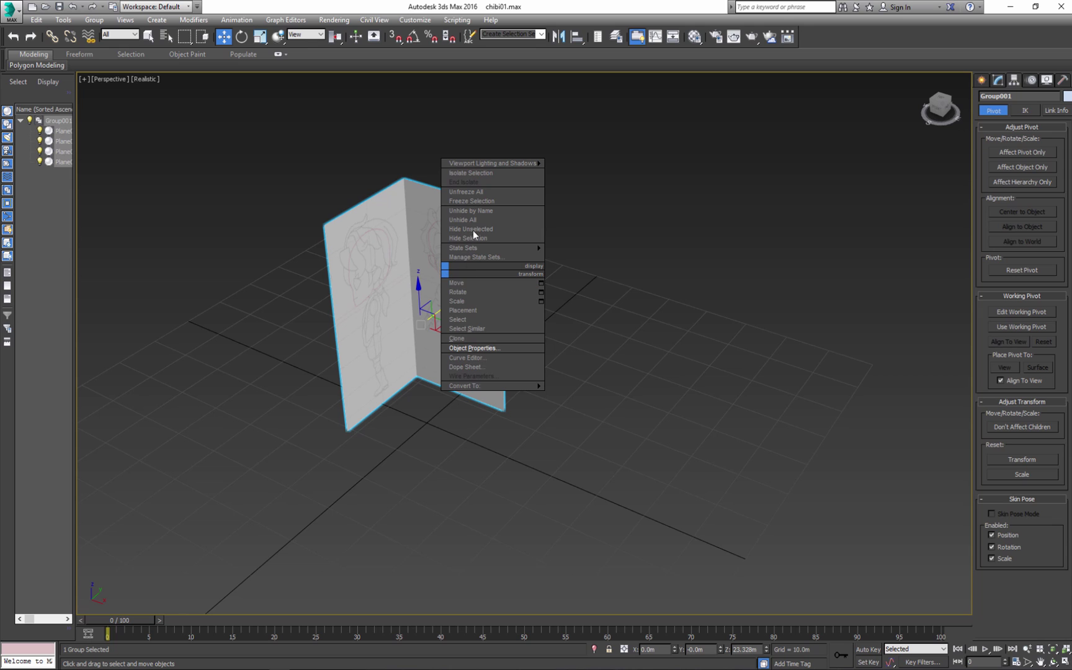
pyautogui.click(475, 202)
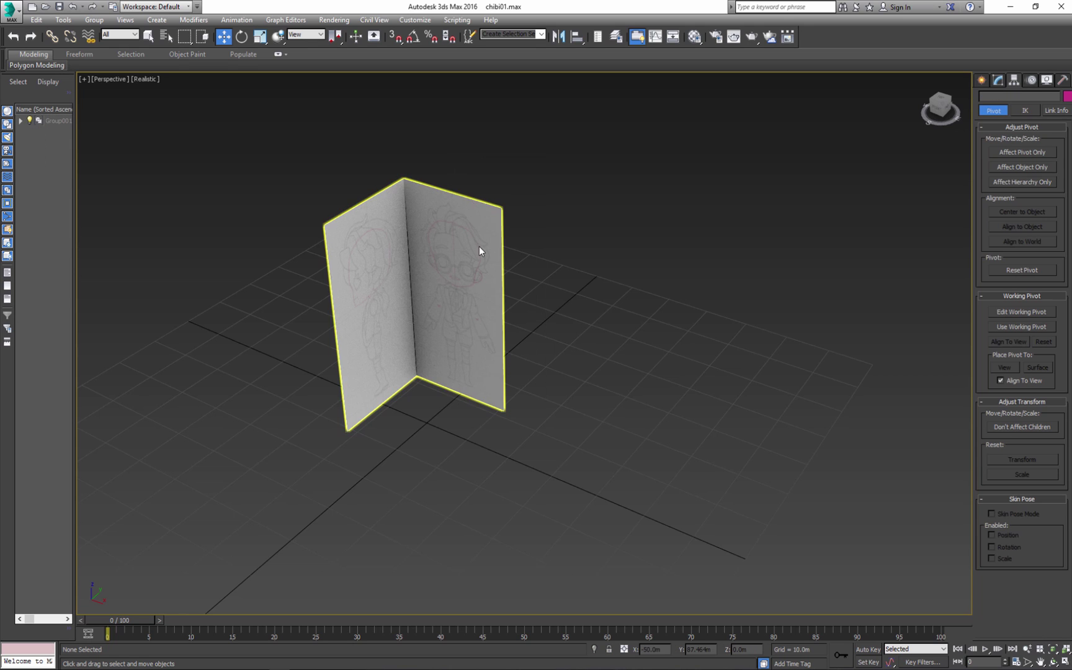